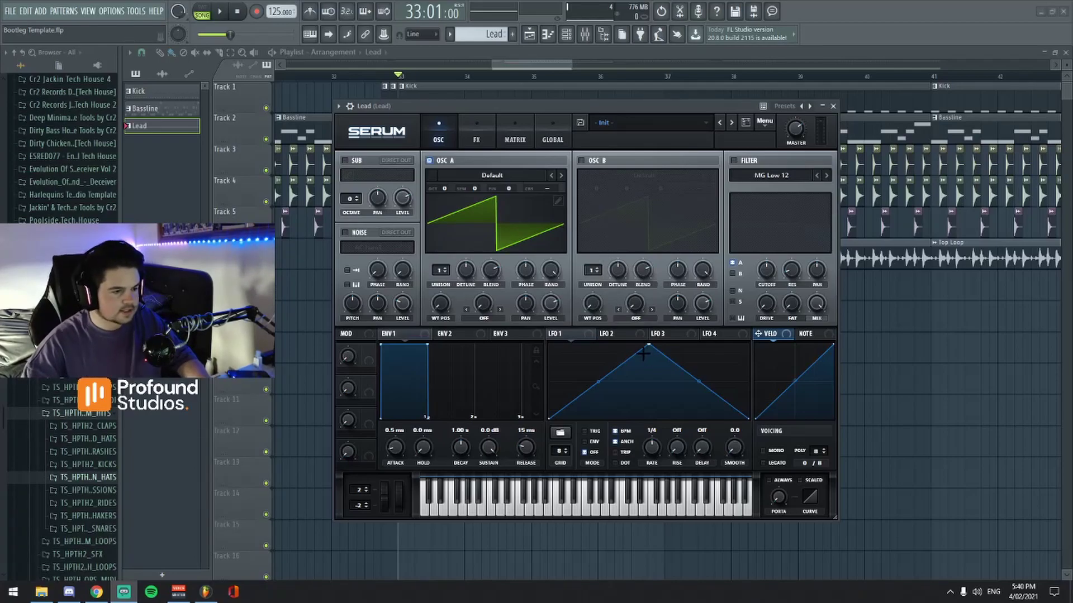
# Shape LFO 1 as a falling ramp modulating oscillator A's level and coarse pitch, running in Trig mode at a 1/16 rate
pyautogui.moveTo(650, 346); pyautogui.dragTo(491, 338)
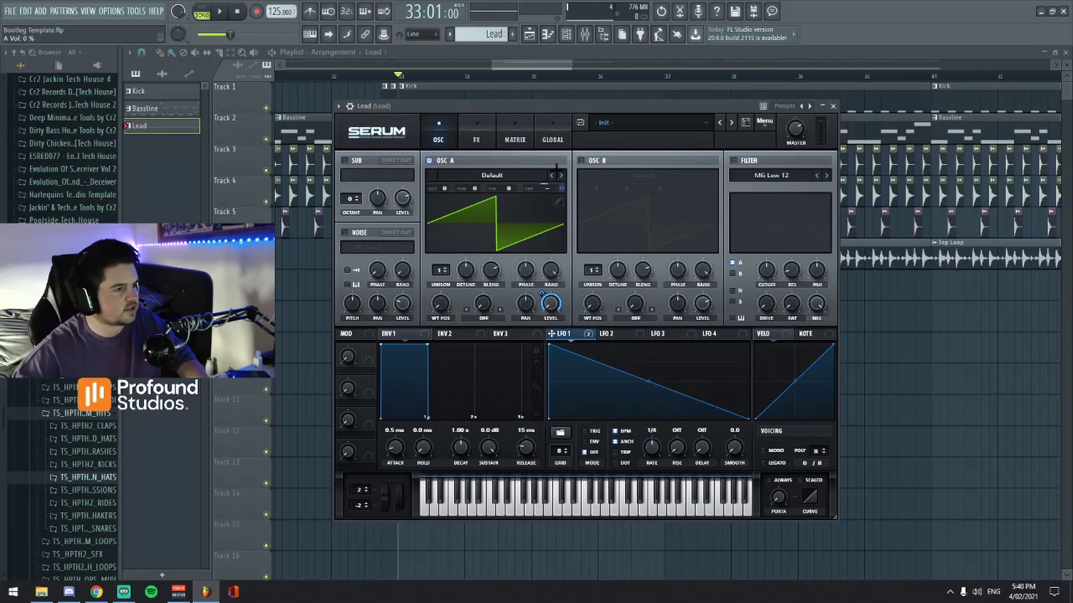
pyautogui.moveTo(562, 189); pyautogui.dragTo(562, 185)
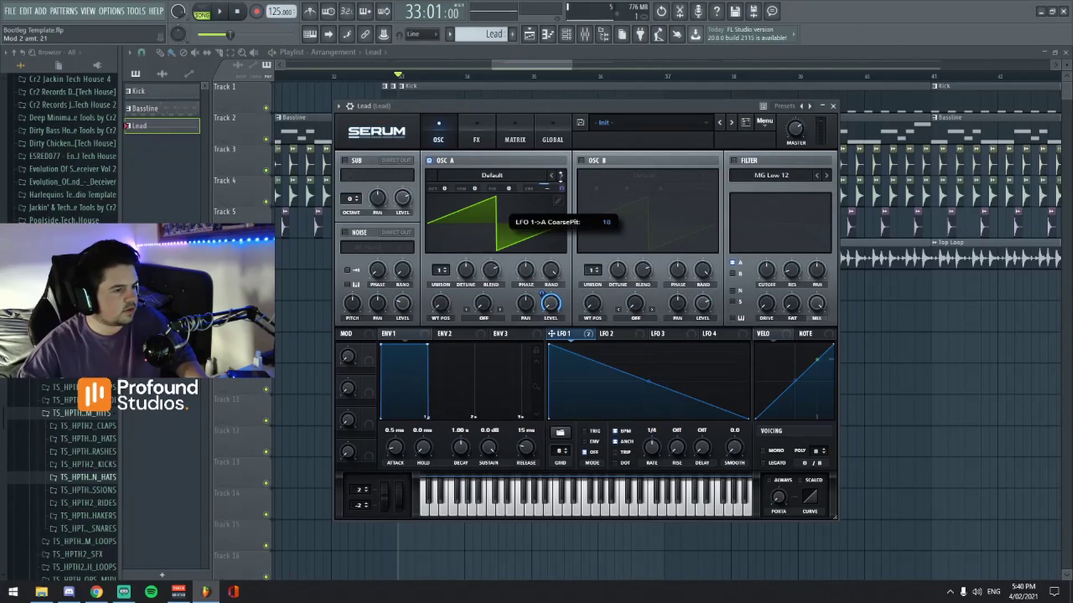
pyautogui.moveTo(563, 254); pyautogui.dragTo(559, 162)
pyautogui.moveTo(560, 92); pyautogui.dragTo(562, 144)
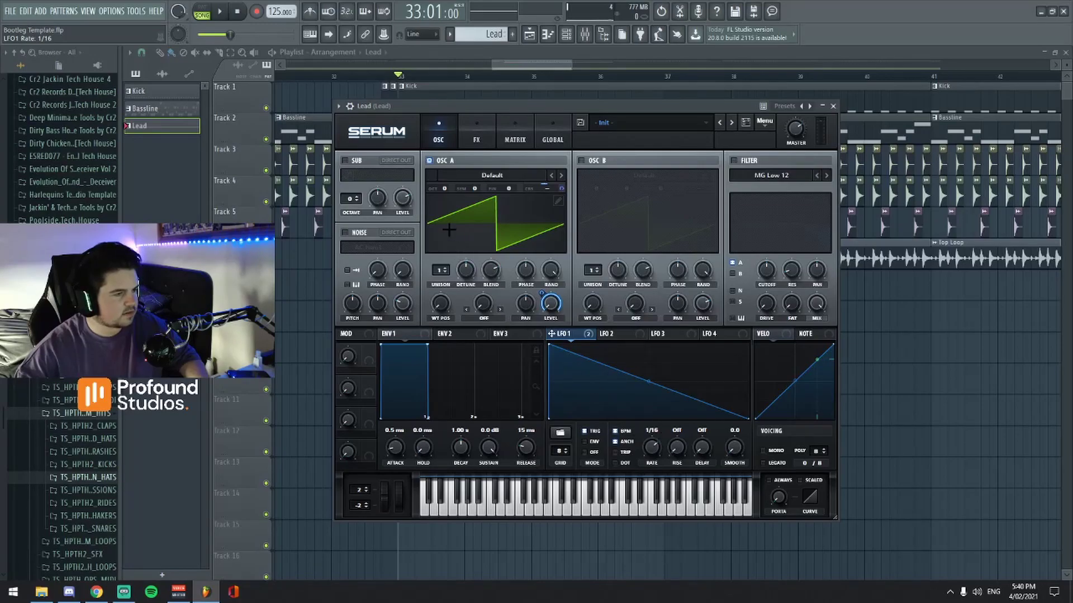
pyautogui.press('space')
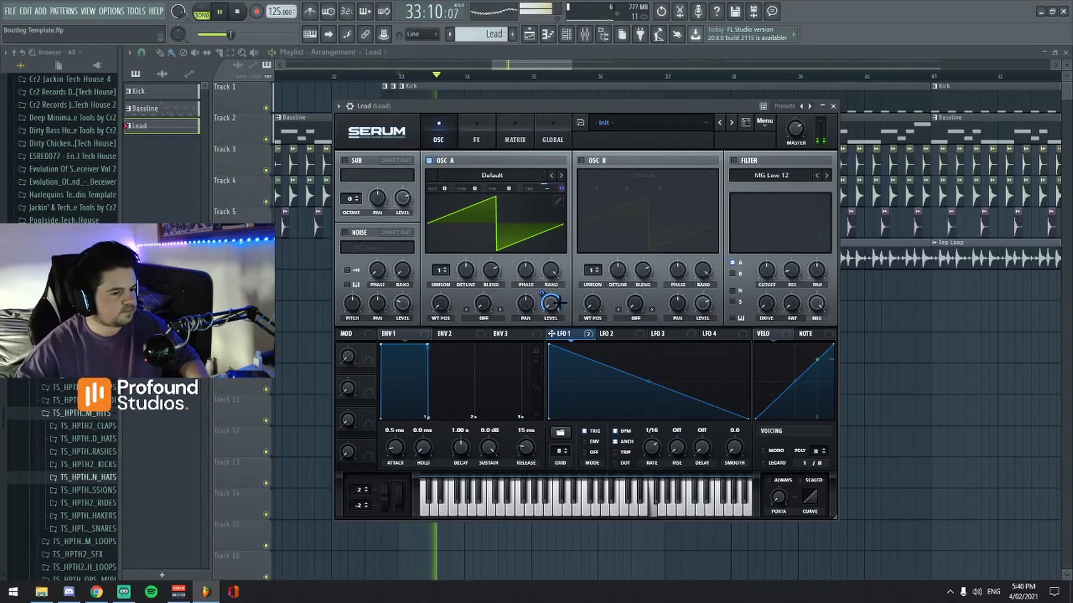
pyautogui.press('space')
# Enable Serum's distortion effect in Diode 1 mode with the drive at about 36% and audition the lead
pyautogui.click(476, 136)
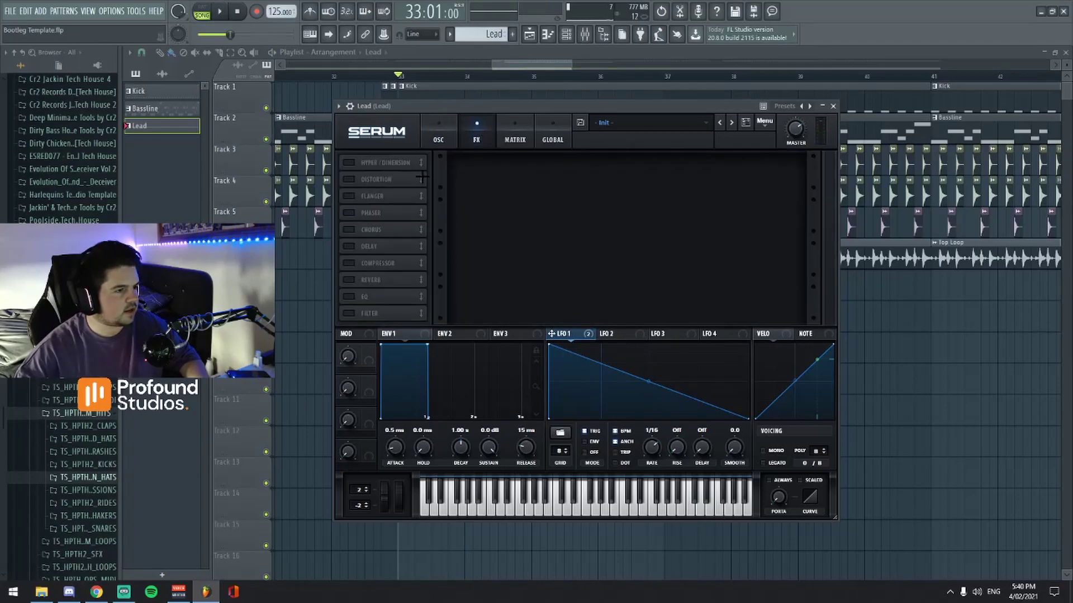
pyautogui.click(349, 179)
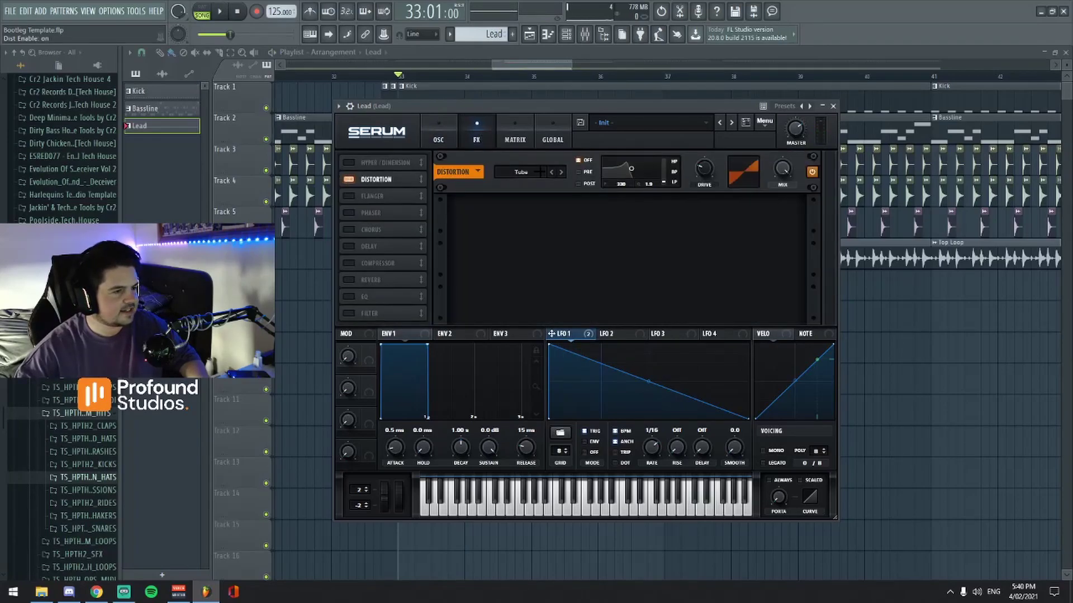
pyautogui.press('space')
pyautogui.moveTo(702, 171); pyautogui.dragTo(701, 160)
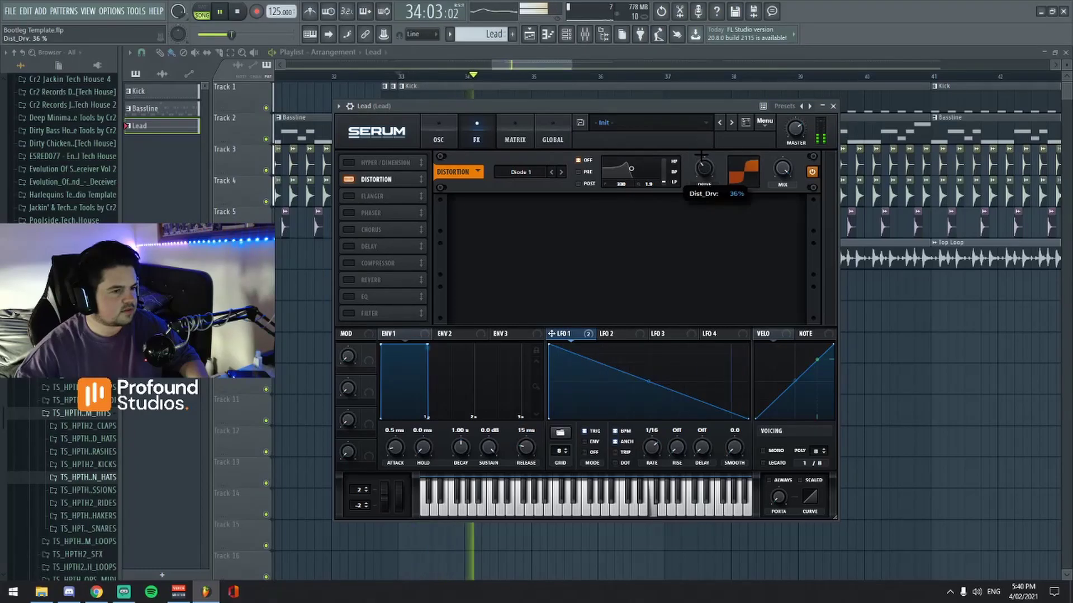
pyautogui.press('space')
pyautogui.scroll(5, 705, 168)
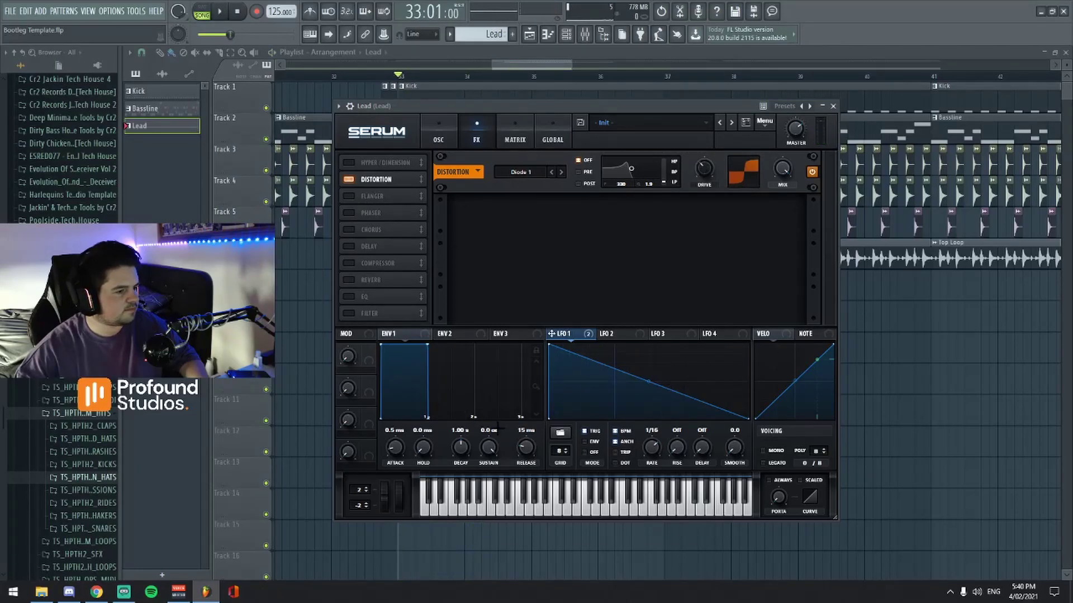
# Enable the reverb effect with a size of 24% and audition the lead
pyautogui.click(349, 280)
pyautogui.press('space')
pyautogui.press('space')
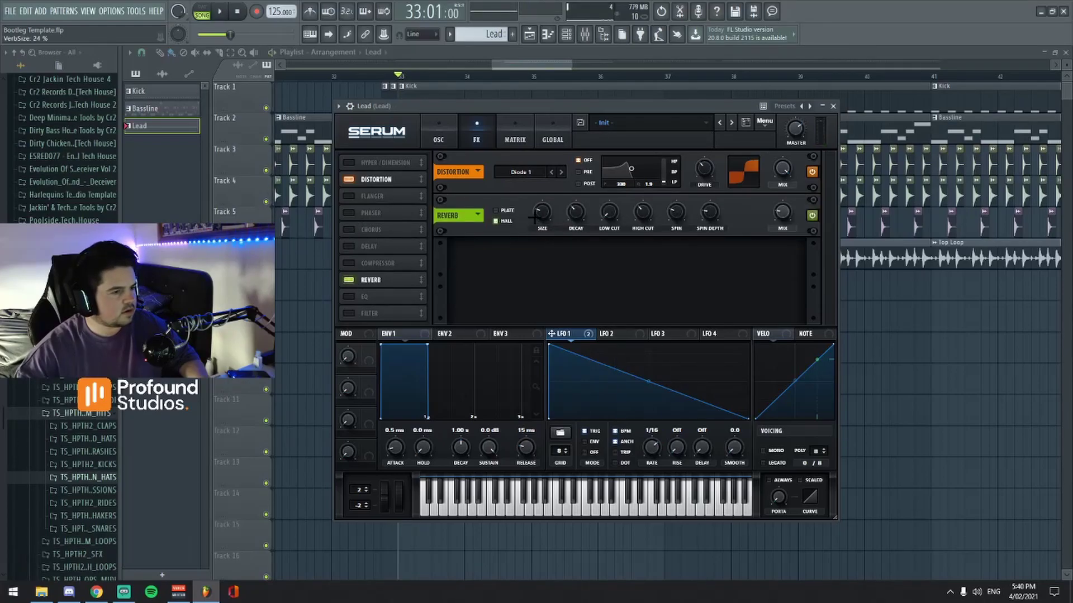
# Check the lead's mixer channel level during playback and return to its Serum synth
pyautogui.click(593, 38)
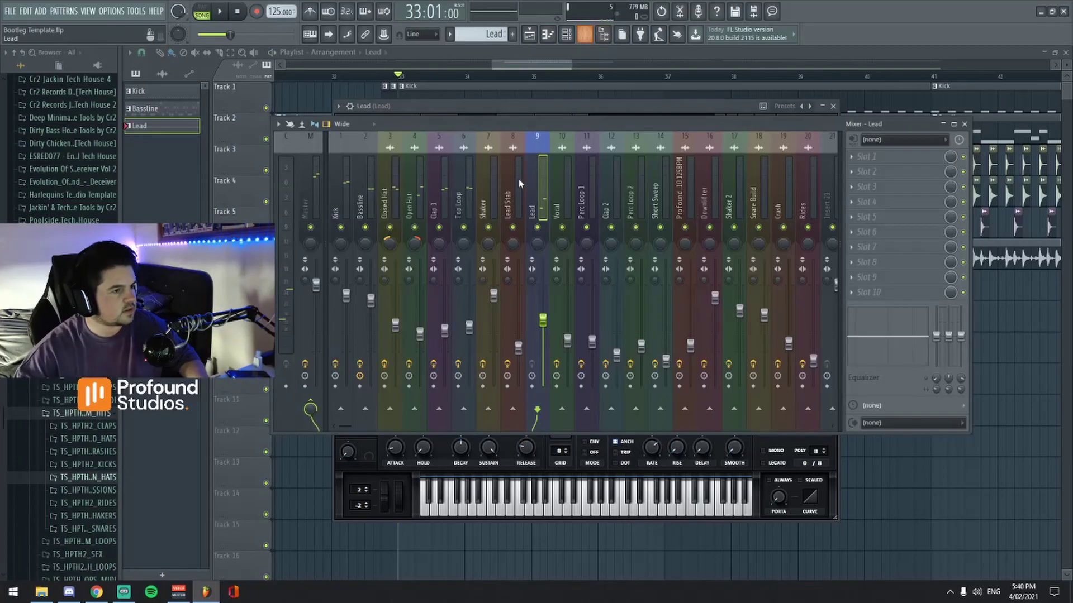
pyautogui.click(550, 52)
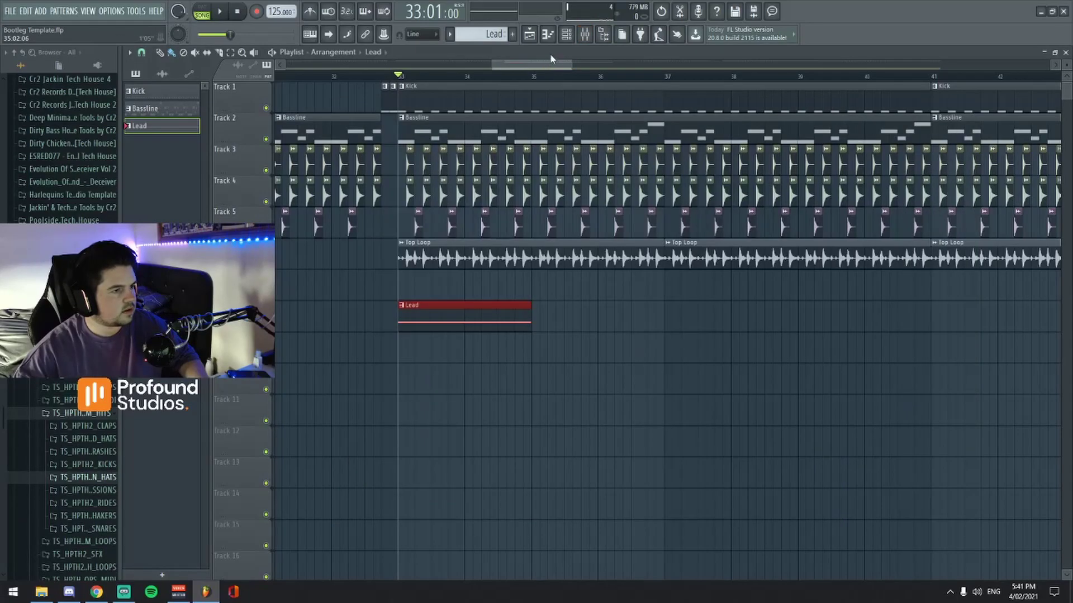
pyautogui.click(566, 35)
pyautogui.press('space')
pyautogui.press('space')
pyautogui.click(585, 34)
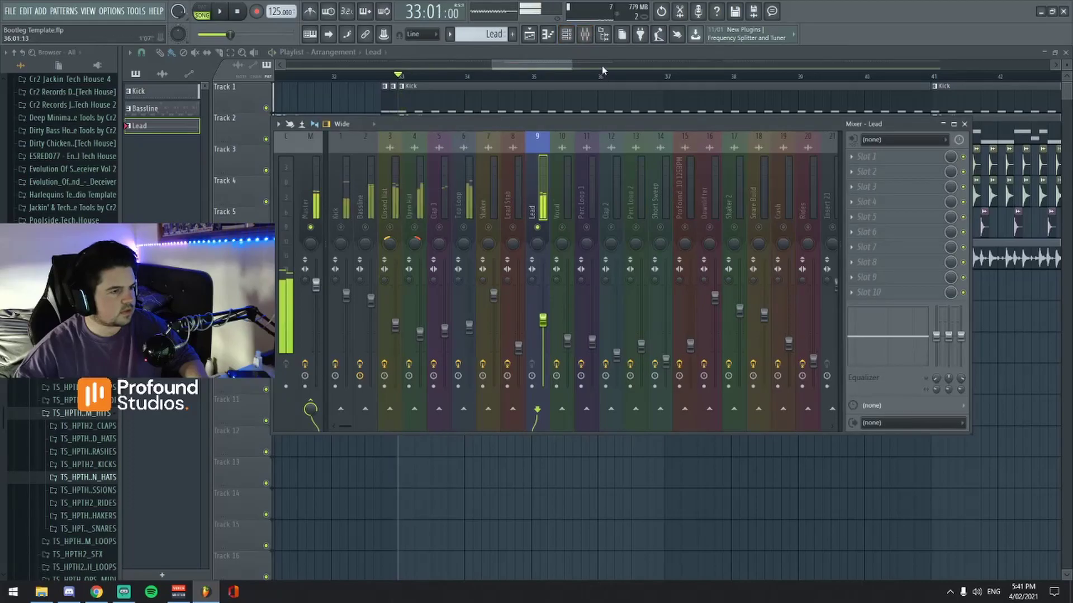
pyautogui.click(584, 35)
pyautogui.click(534, 226)
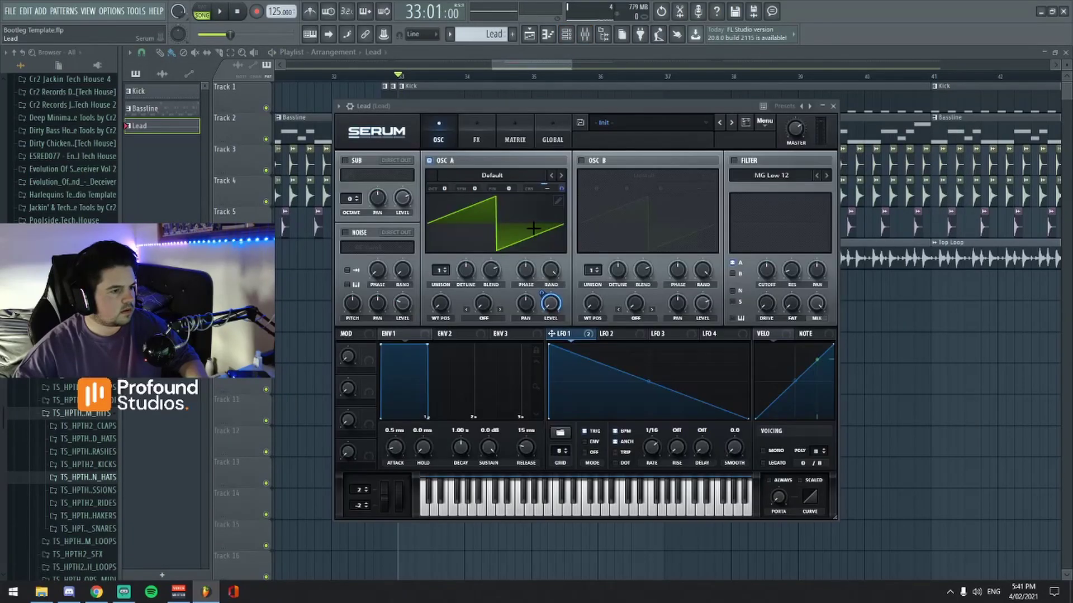
# Enable the chorus effect and raise its rate to about 2.6 Hz while auditioning the lead
pyautogui.click(476, 134)
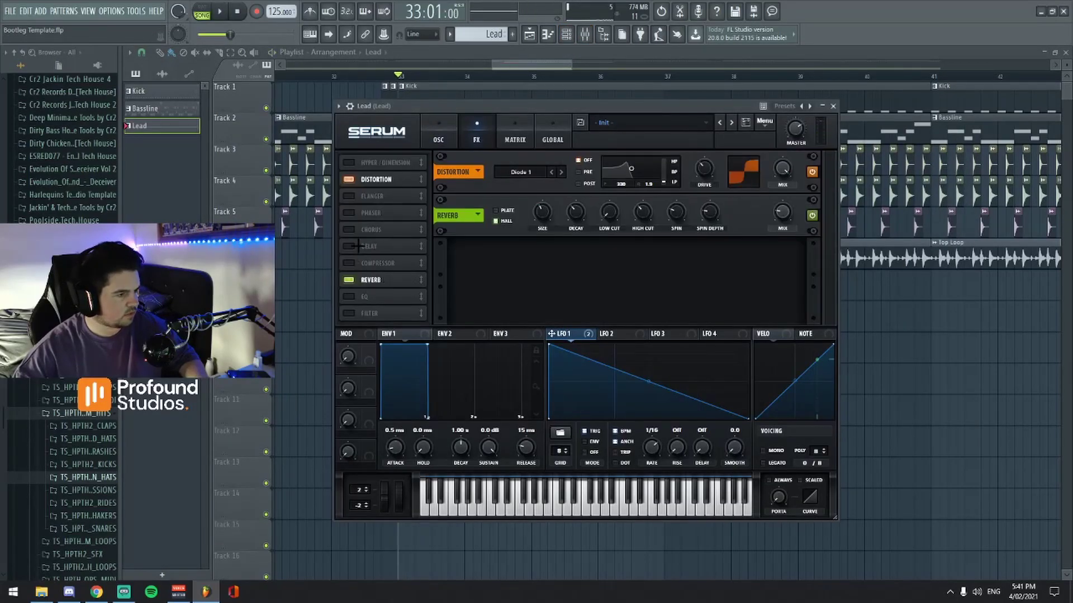
pyautogui.click(349, 230)
pyautogui.press('space')
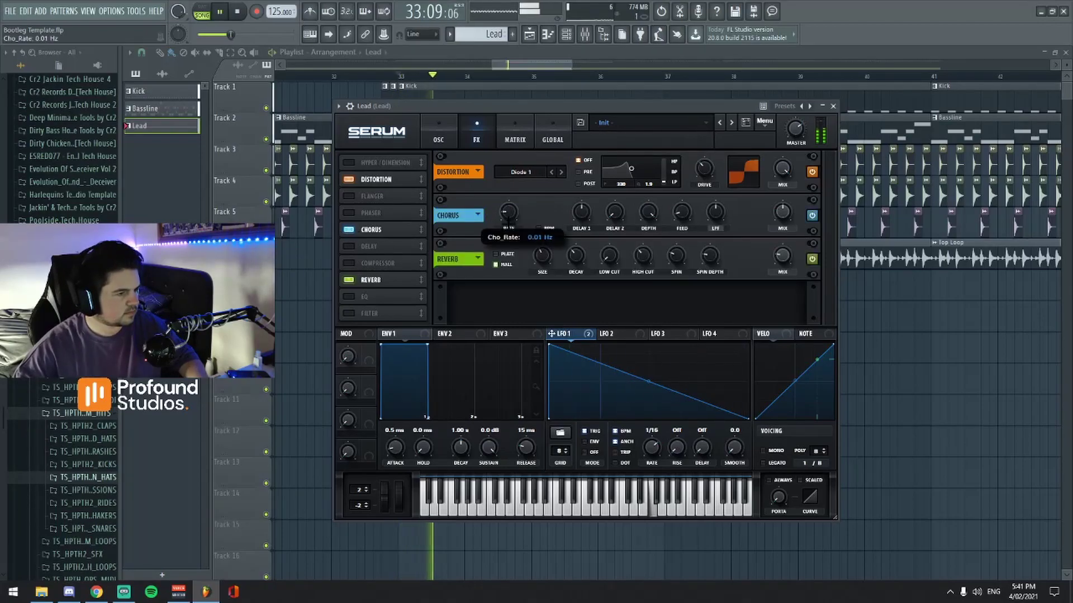
pyautogui.press('space')
pyautogui.press('space')
pyautogui.moveTo(509, 212); pyautogui.dragTo(540, 153)
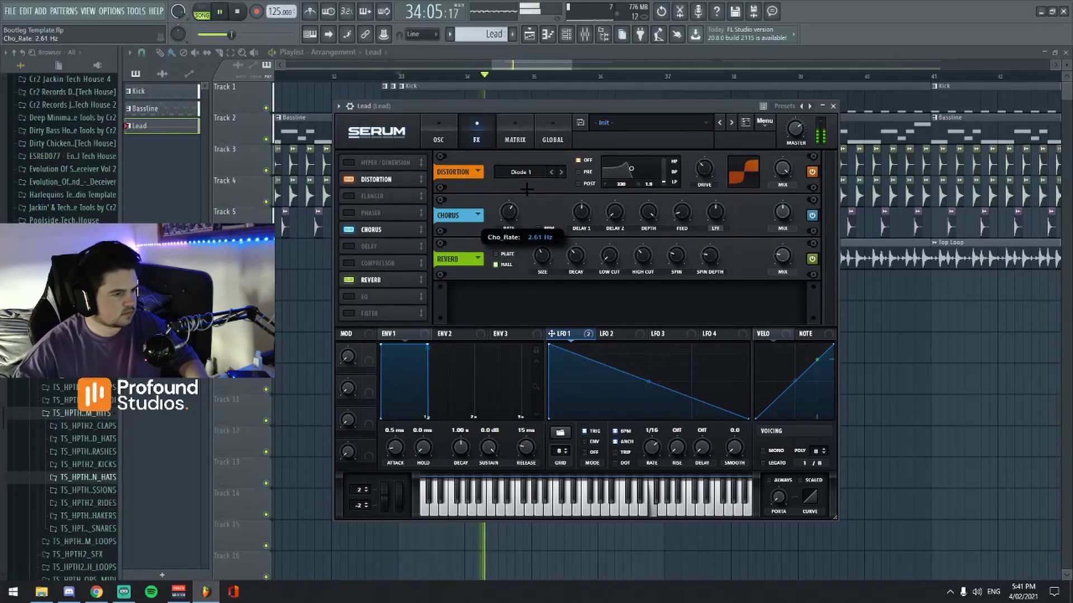
pyautogui.press('space')
pyautogui.press('space')
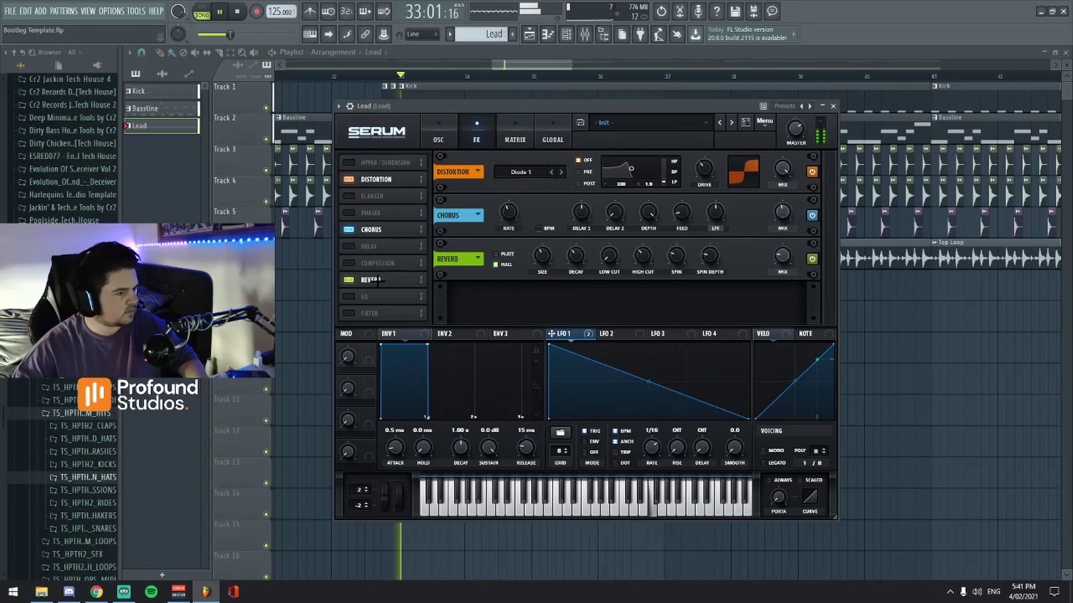
pyautogui.press('space')
# Enable the EQ effect and set its low-band frequency to 319 Hz while auditioning the lead
pyautogui.click(349, 297)
pyautogui.click(594, 313)
pyautogui.press('space')
pyautogui.moveTo(509, 299)
pyautogui.mouseDown()
pyautogui.moveTo(519, 275)
pyautogui.moveTo(511, 285)
pyautogui.mouseUp()
pyautogui.press('space')
# Assign Macro 1 to oscillator A's coarse pitch and sweep the macro during playback
pyautogui.click(439, 134)
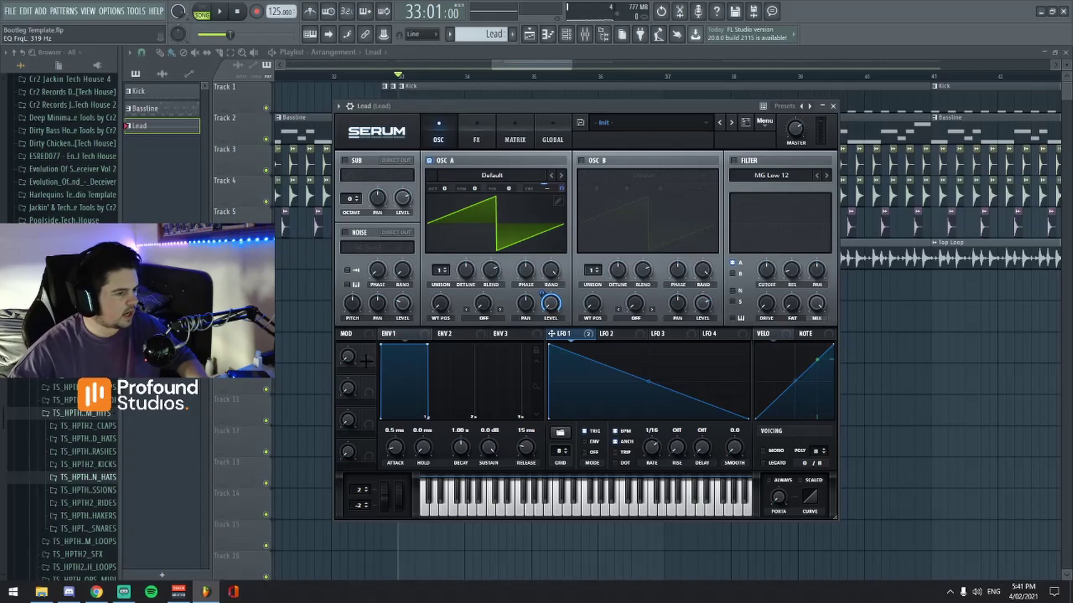
pyautogui.moveTo(552, 334); pyautogui.dragTo(368, 352)
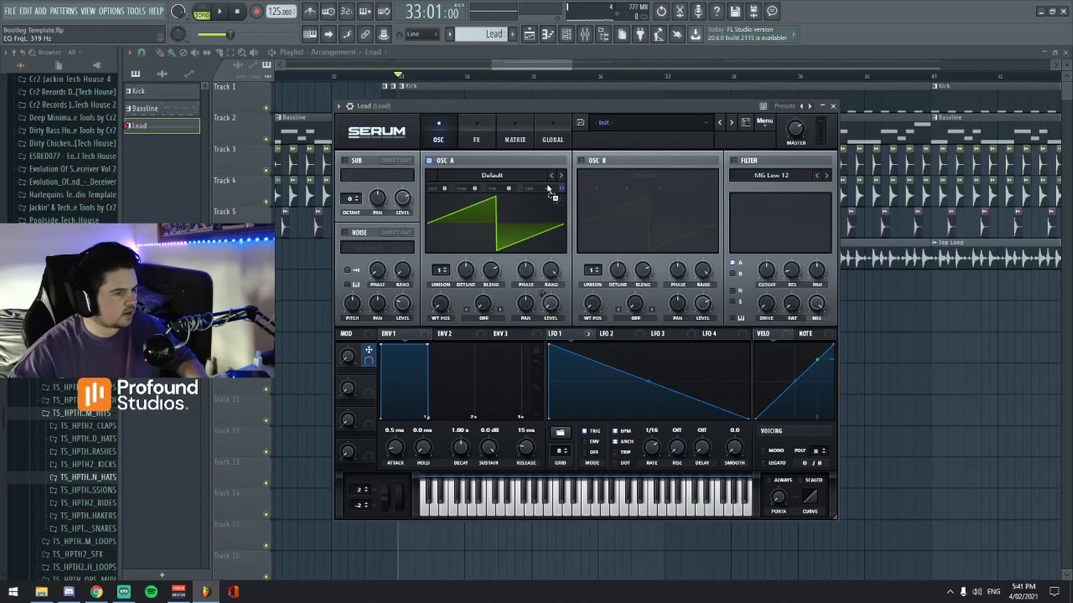
pyautogui.press('space')
pyautogui.press('space')
pyautogui.press('space')
pyautogui.moveTo(348, 356); pyautogui.dragTo(350, 312)
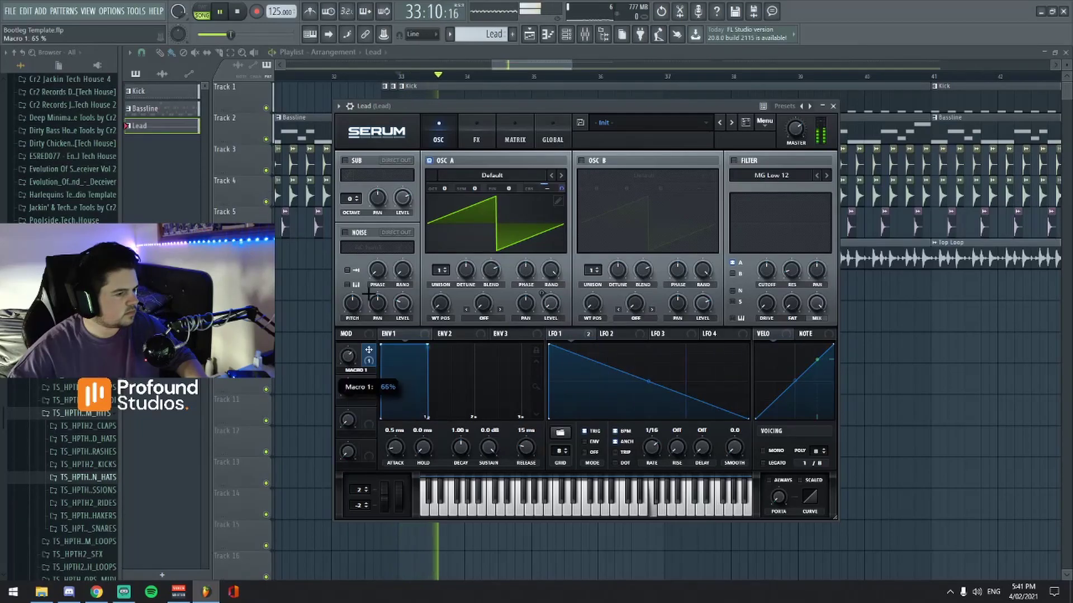
pyautogui.press('space')
pyautogui.moveTo(347, 356); pyautogui.dragTo(343, 435)
# Set LFO 1's rate to 1/32 and audition the lead
pyautogui.scroll(5, 347, 356)
pyautogui.press('space')
pyautogui.press('space')
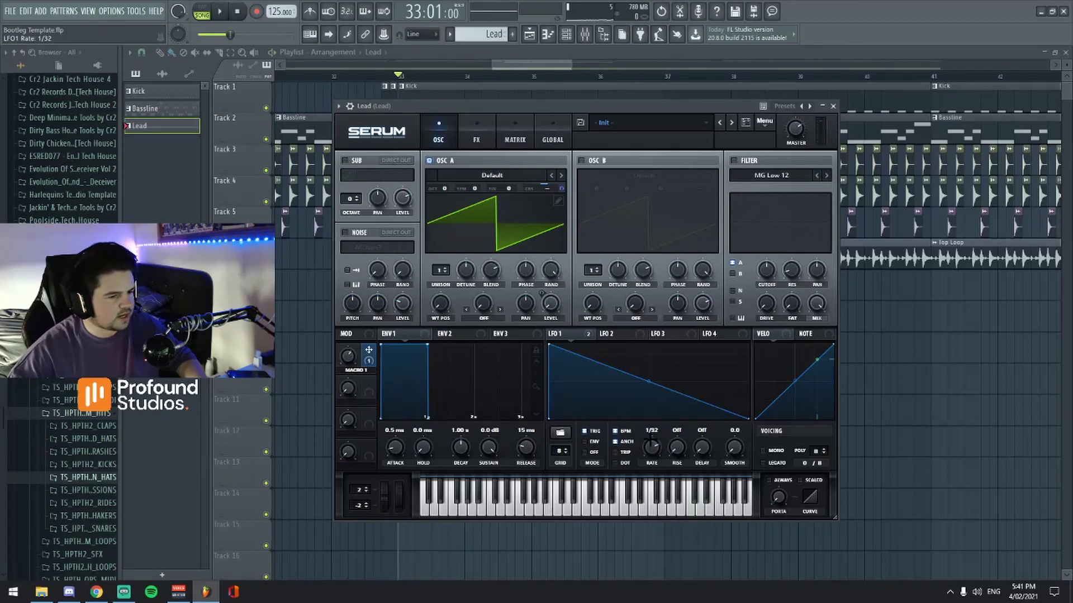
pyautogui.press('space')
pyautogui.press('space')
pyautogui.press('space')
pyautogui.press('space')
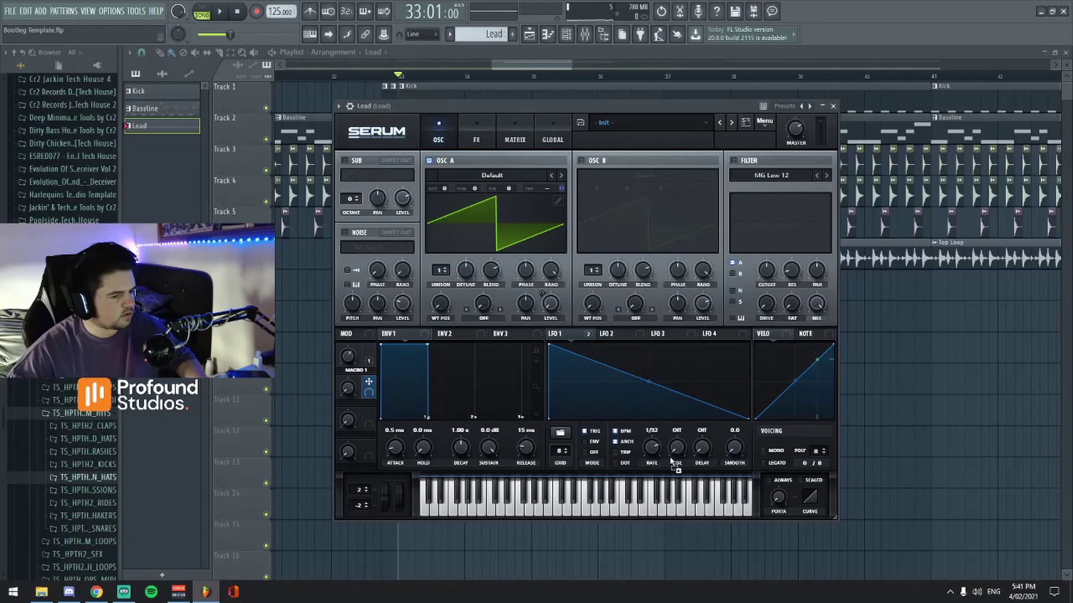
# Assign Macro 2 to LFO 1's rate with a modulation amount of -26 and sweep the macro during playback
pyautogui.moveTo(652, 447); pyautogui.dragTo(641, 443)
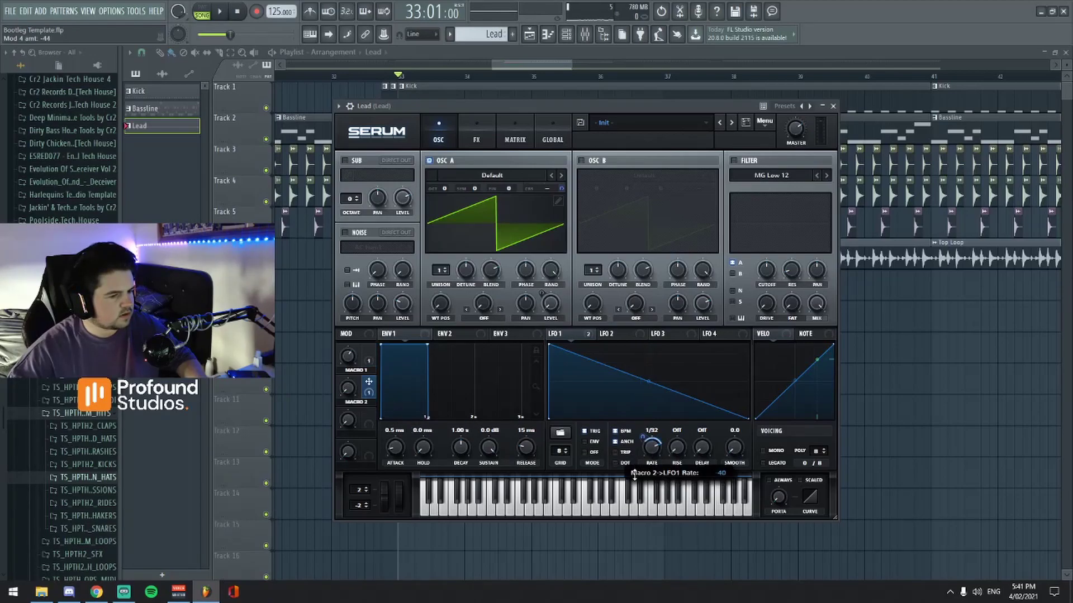
pyautogui.press('space')
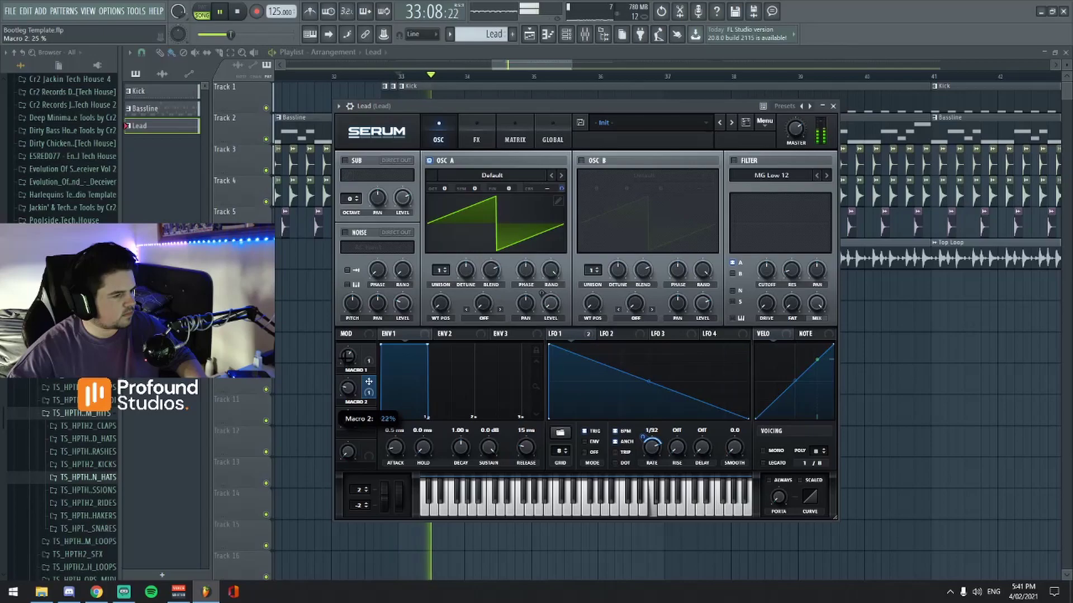
pyautogui.press('space')
pyautogui.moveTo(641, 436); pyautogui.dragTo(643, 426)
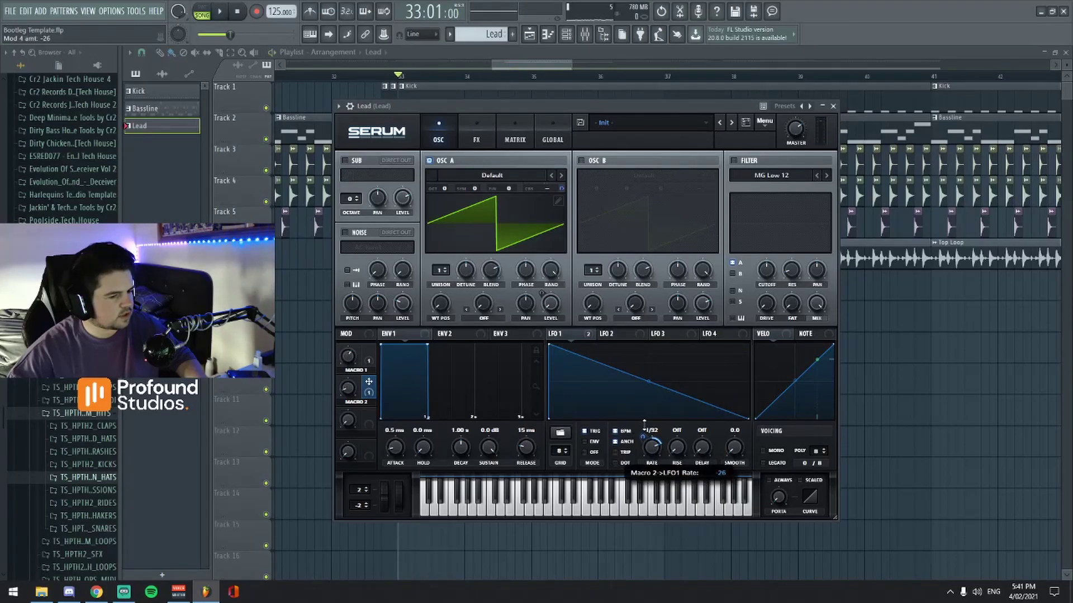
pyautogui.press('space')
pyautogui.moveTo(350, 390); pyautogui.dragTo(362, 353)
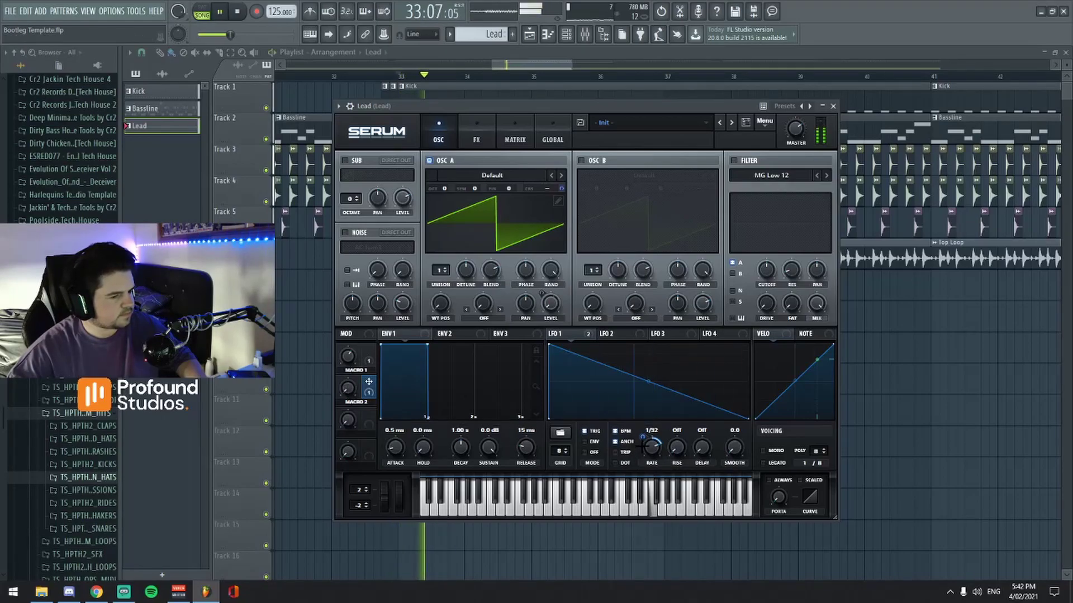
pyautogui.press('space')
pyautogui.press('space')
pyautogui.moveTo(347, 389); pyautogui.dragTo(345, 319)
pyautogui.press('space')
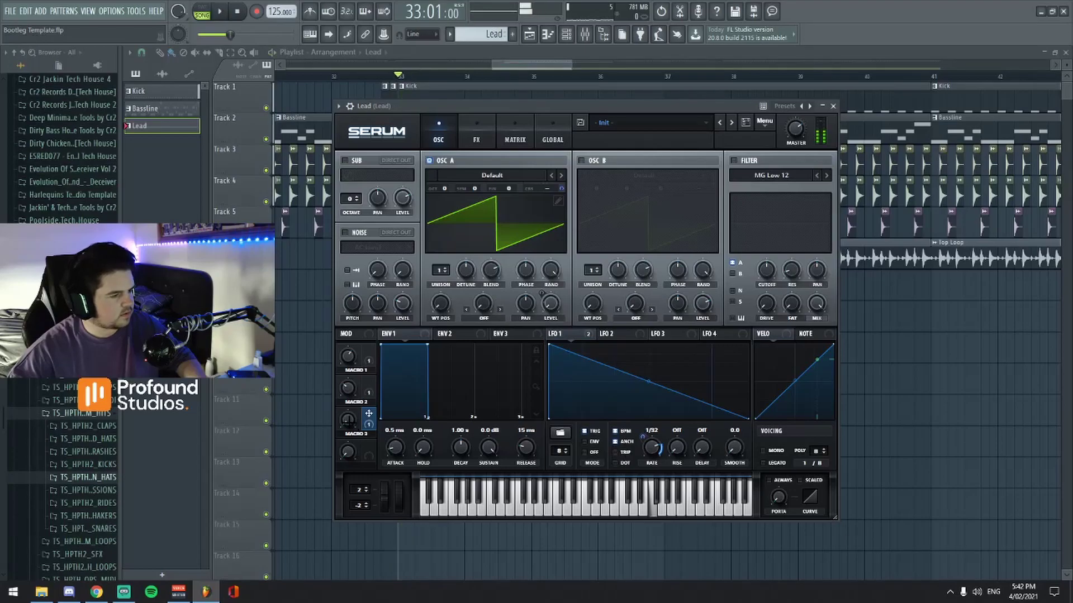
# Assign Macro 3 to LFO 1's rate and sweep the macro during playback
pyautogui.press('space')
pyautogui.moveTo(348, 420); pyautogui.dragTo(433, 431)
pyautogui.press('space')
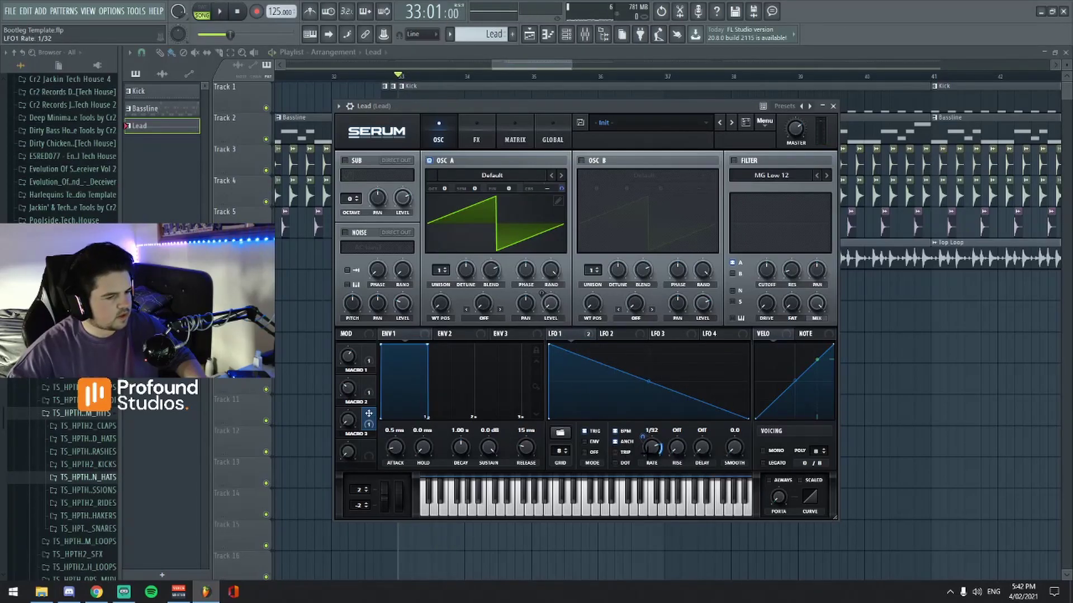
# Set LFO 1's rate to 1/8 and adjust Macro 3 during playback
pyautogui.press('space')
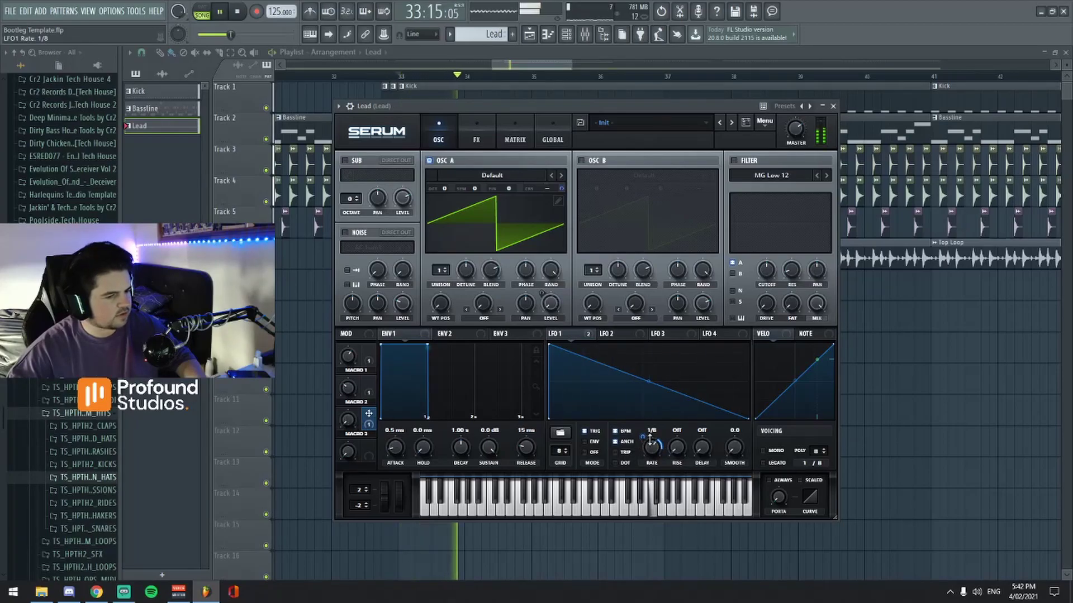
pyautogui.moveTo(347, 420); pyautogui.dragTo(400, 407)
pyautogui.press('space')
pyautogui.press('space')
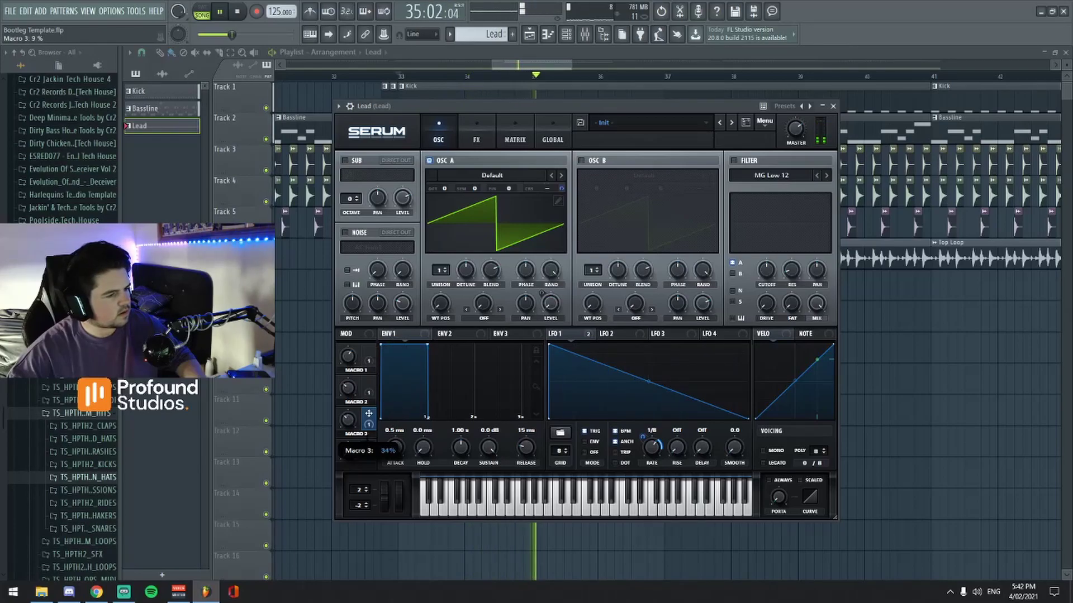
pyautogui.press('space')
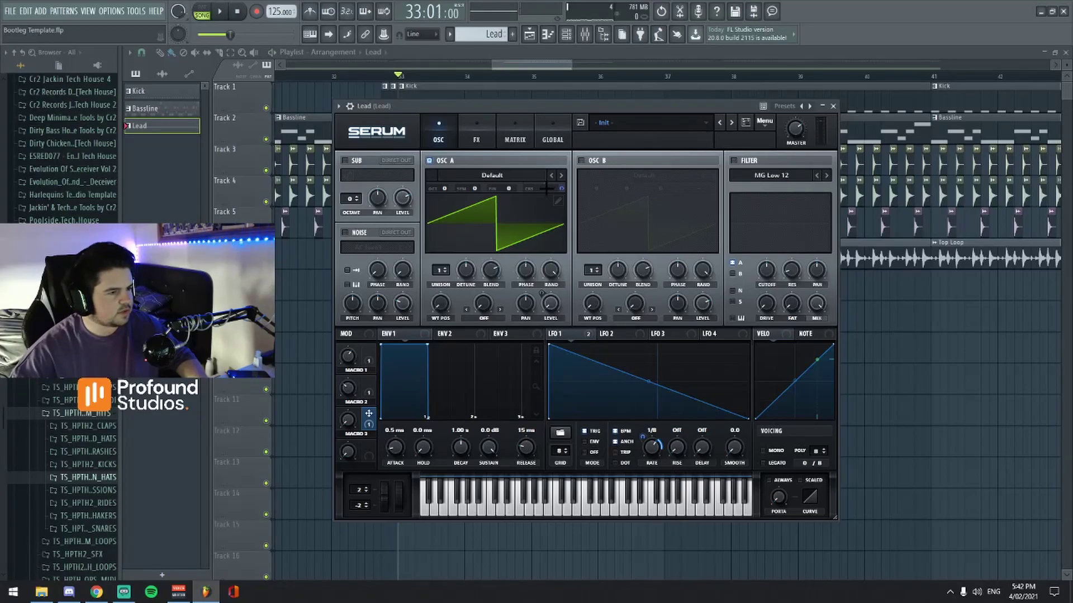
# Set oscillator A's coarse pitch to -7.42 and sweep Macro 1 while auditioning the lead
pyautogui.moveTo(546, 189); pyautogui.dragTo(545, 211)
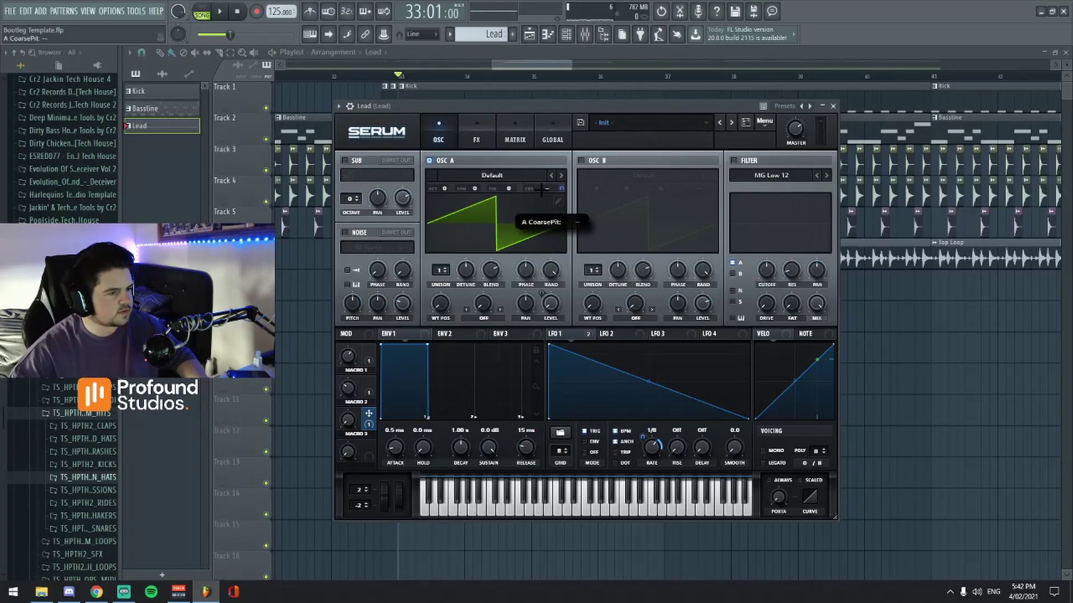
pyautogui.moveTo(560, 188); pyautogui.dragTo(558, 214)
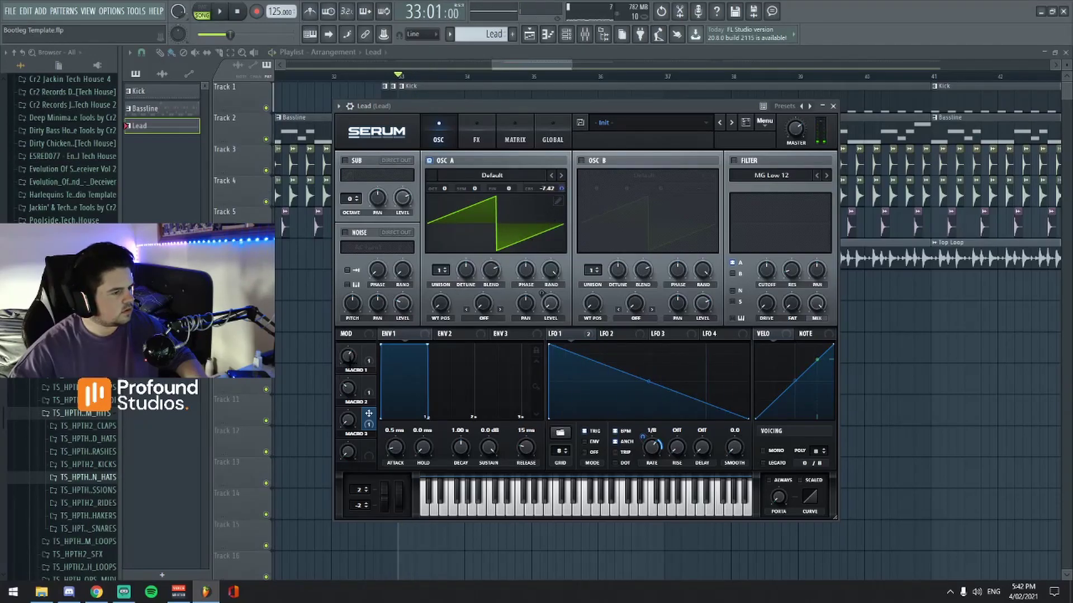
pyautogui.click(348, 355)
pyautogui.press('space')
pyautogui.moveTo(348, 356); pyautogui.dragTo(338, 307)
pyautogui.press('space')
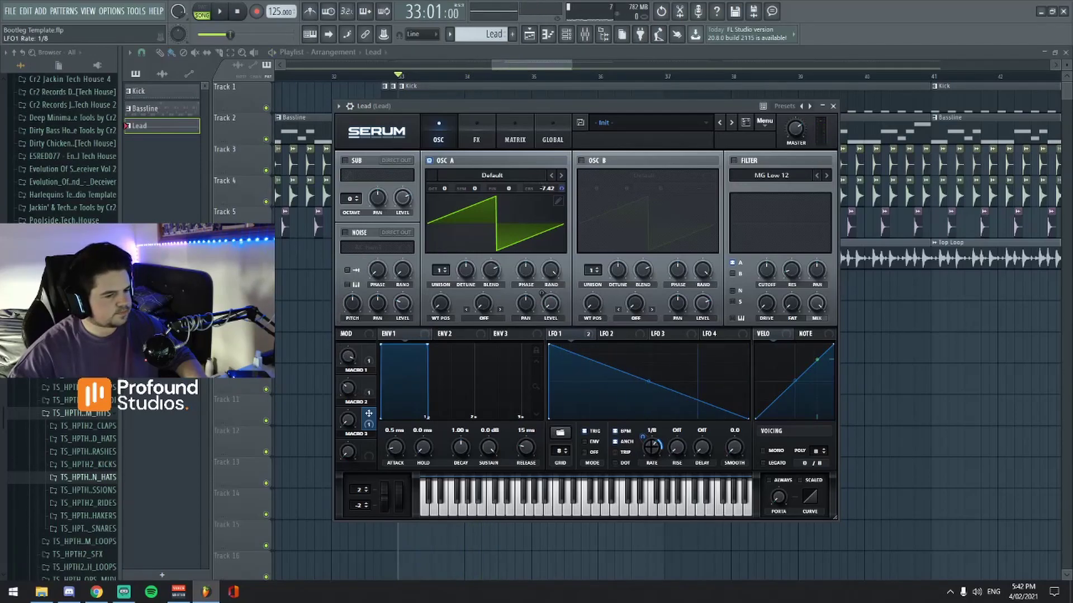
# Set LFO 1's rate to 1/64 and audition the lead
pyautogui.moveTo(651, 447); pyautogui.dragTo(651, 455)
pyautogui.press('space')
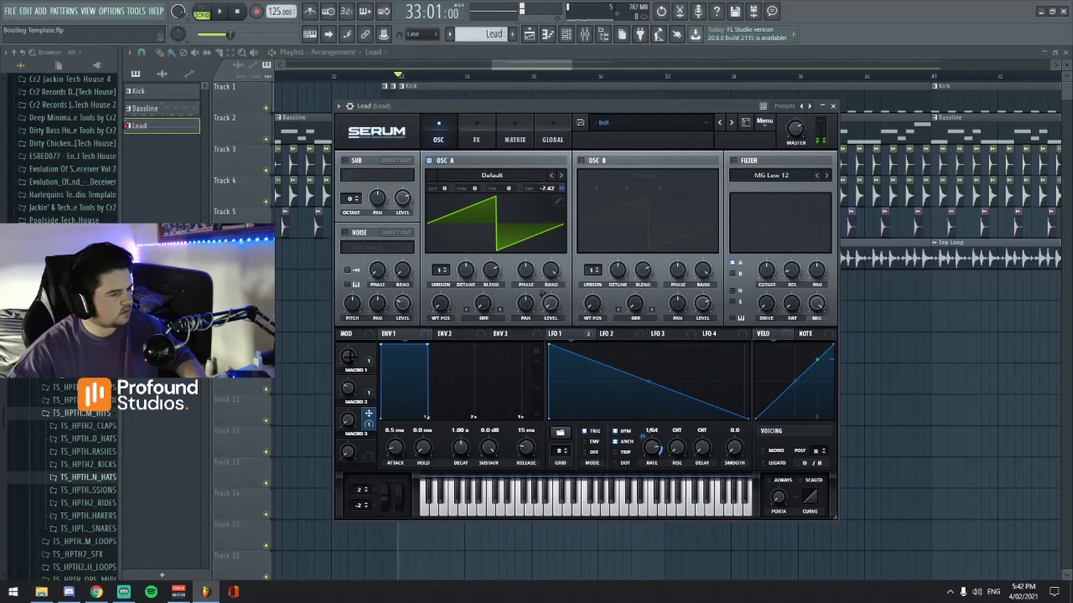
# Set oscillator A's coarse pitch to 7.24 and sweep Macro 1 while auditioning the lead
pyautogui.moveTo(353, 359); pyautogui.dragTo(360, 255)
pyautogui.press('space')
pyautogui.moveTo(546, 188); pyautogui.dragTo(551, 157)
pyautogui.press('space')
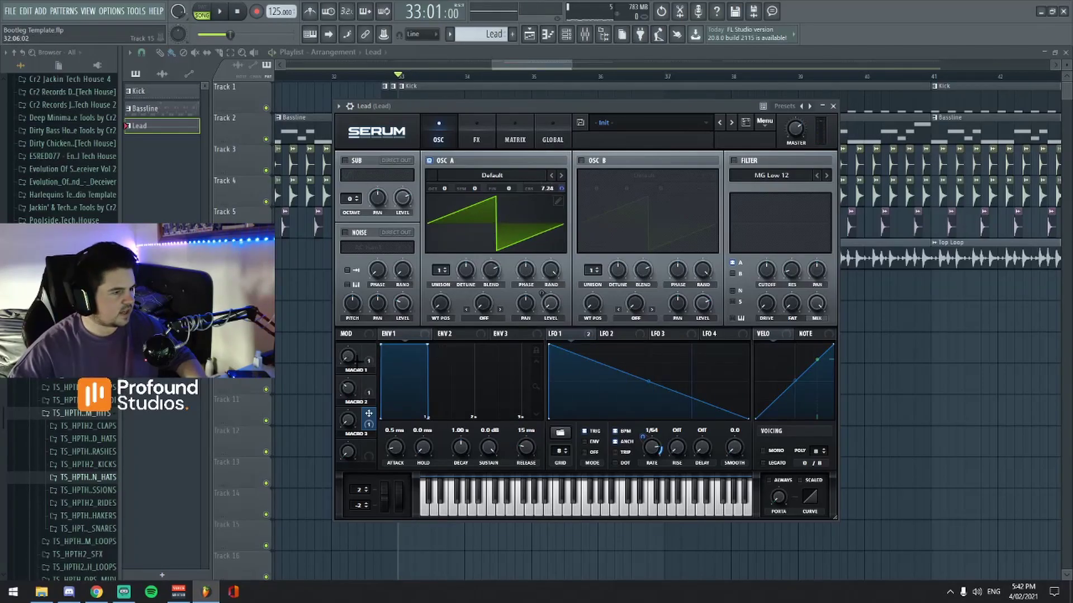
pyautogui.press('space')
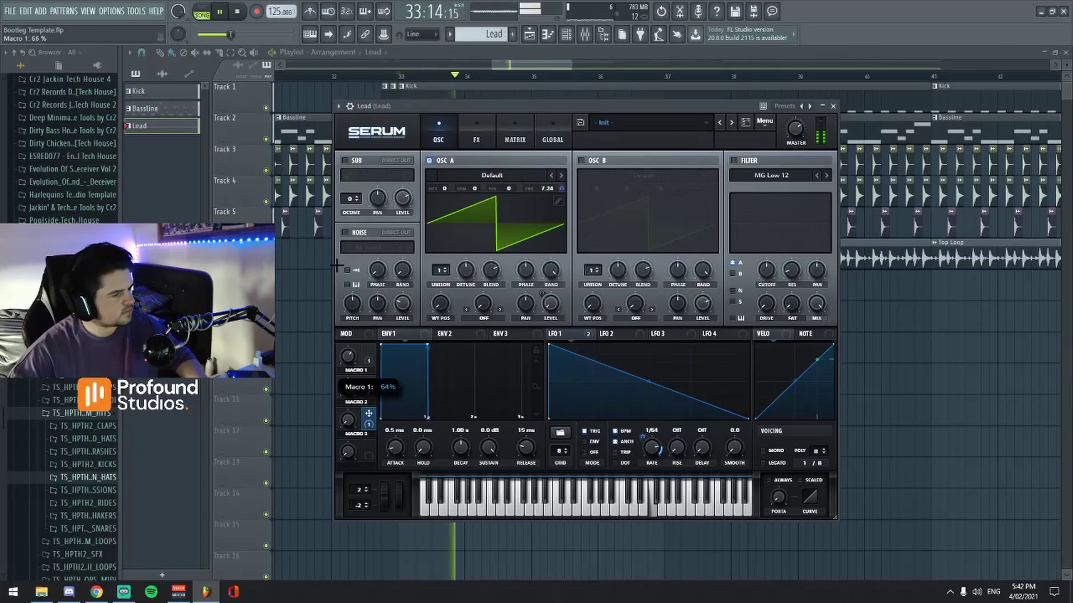
pyautogui.press('space')
# Try 6 unison voices on oscillator A during playback and return it to a single voice
pyautogui.click(436, 307)
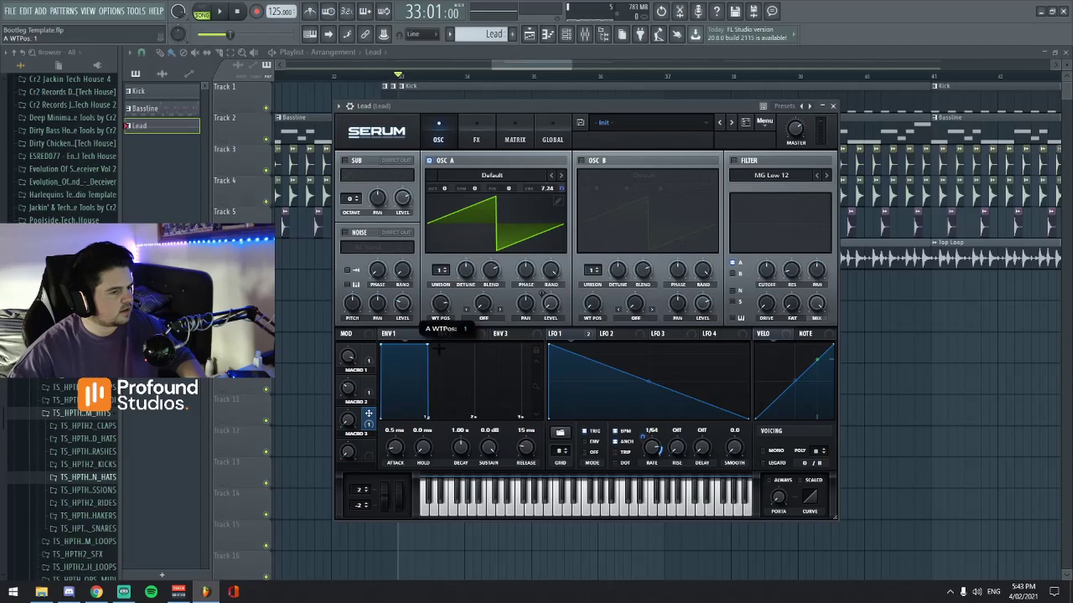
pyautogui.press('space')
pyautogui.moveTo(440, 270); pyautogui.dragTo(446, 231)
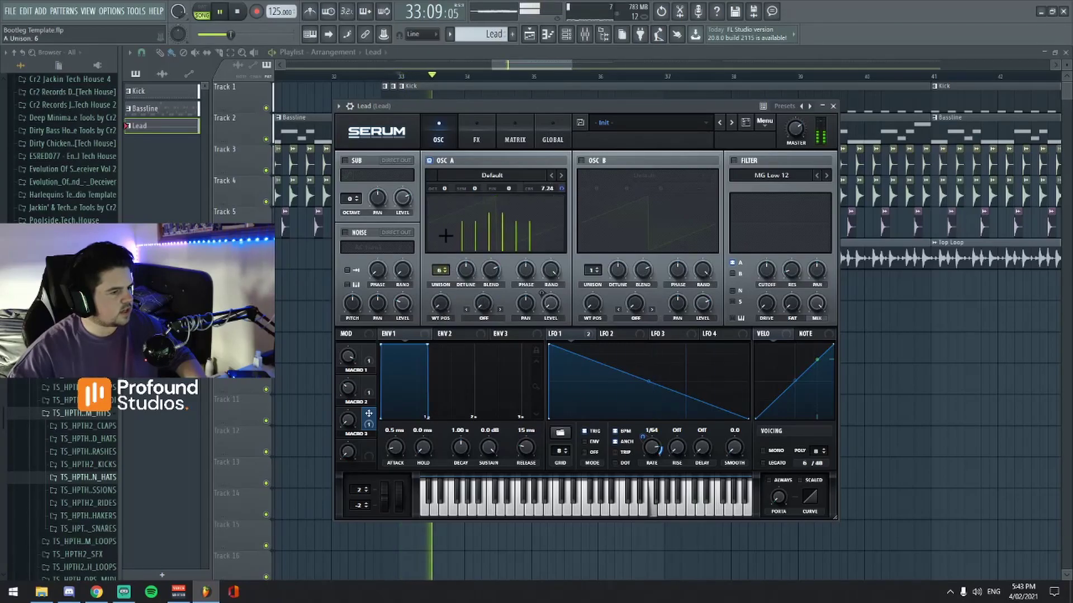
pyautogui.press('space')
pyautogui.press('space')
pyautogui.moveTo(440, 270); pyautogui.dragTo(440, 302)
pyautogui.press('space')
pyautogui.press('space')
pyautogui.press('space')
# Load the Basic Shapes wavetable into oscillator A and move its wavetable position to the square wave, auditioning the sound
pyautogui.click(535, 177)
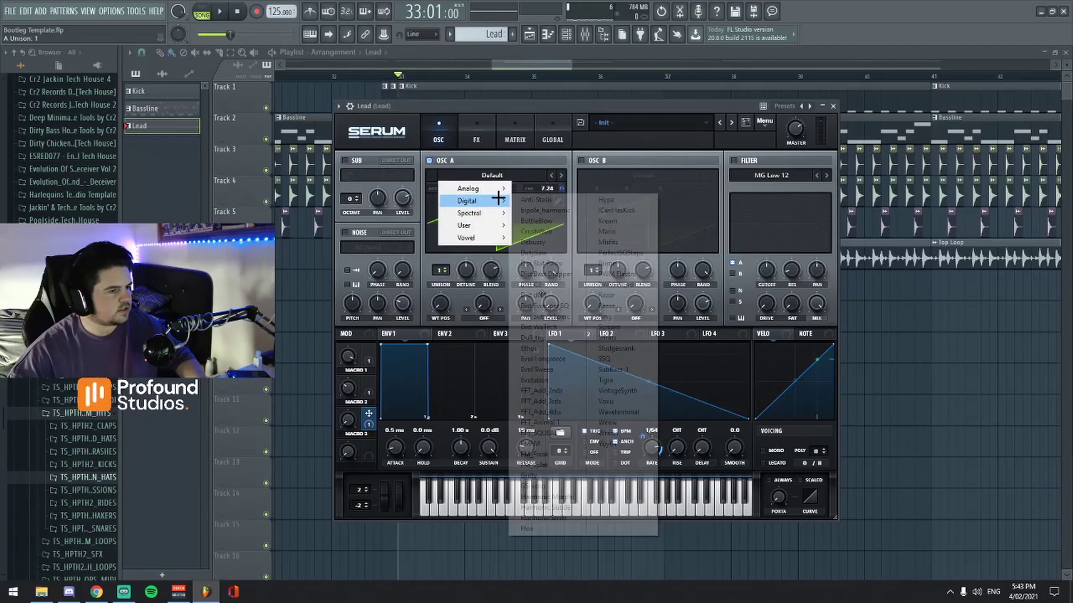
pyautogui.click(553, 235)
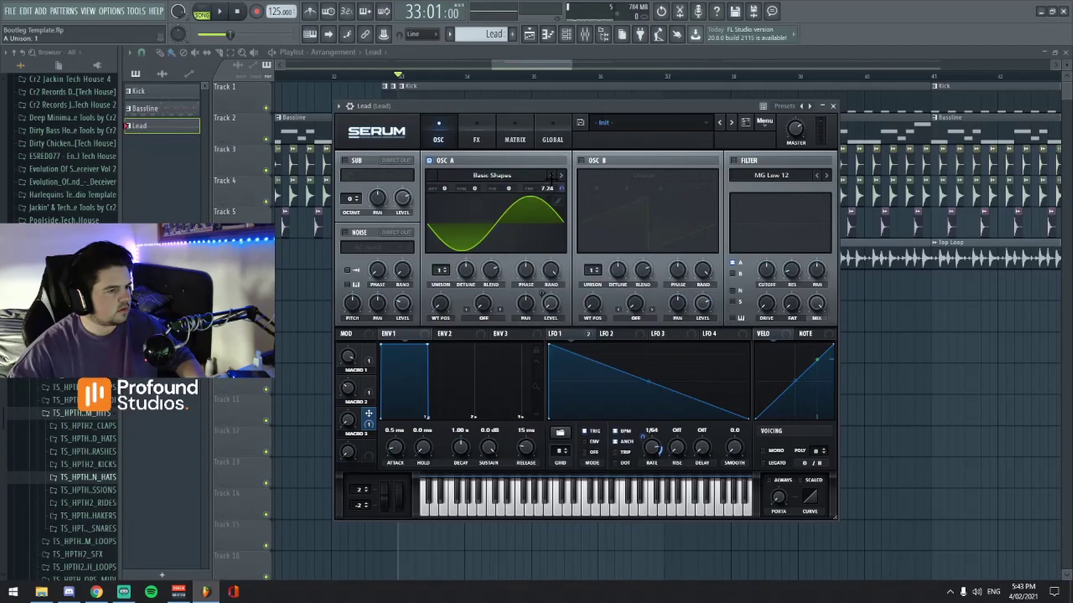
pyautogui.moveTo(441, 305); pyautogui.dragTo(445, 249)
pyautogui.press('space')
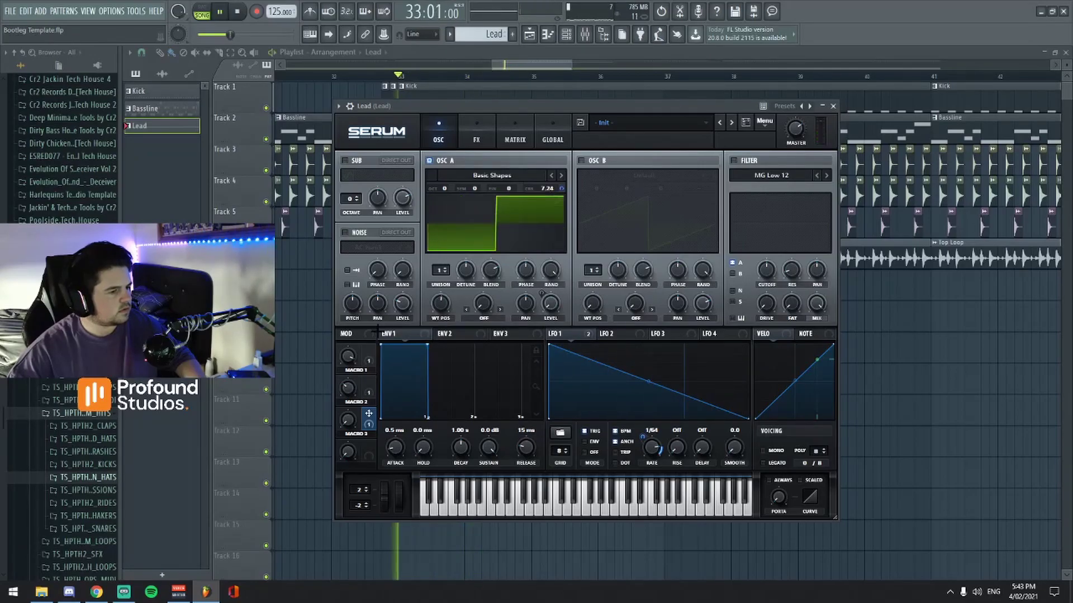
pyautogui.press('space')
# Reset Macro 1 and sweep it up to about 89% while auditioning the square-wave lead
pyautogui.doubleClick(347, 355)
pyautogui.press('space')
pyautogui.moveTo(347, 356); pyautogui.dragTo(412, 259)
pyautogui.press('space')
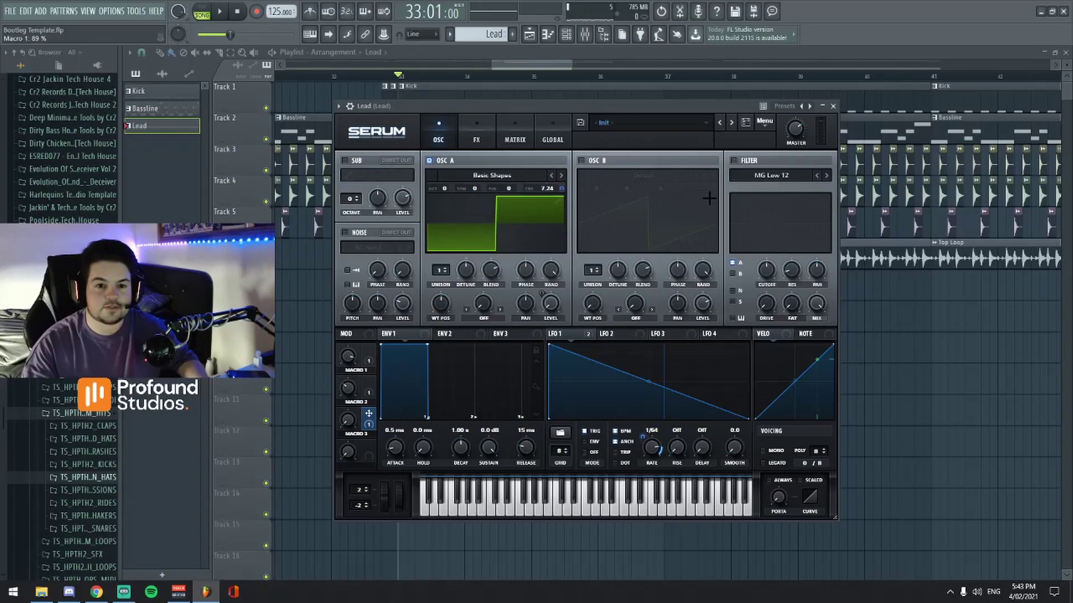
pyautogui.moveTo(521, 107); pyautogui.dragTo(522, 107)
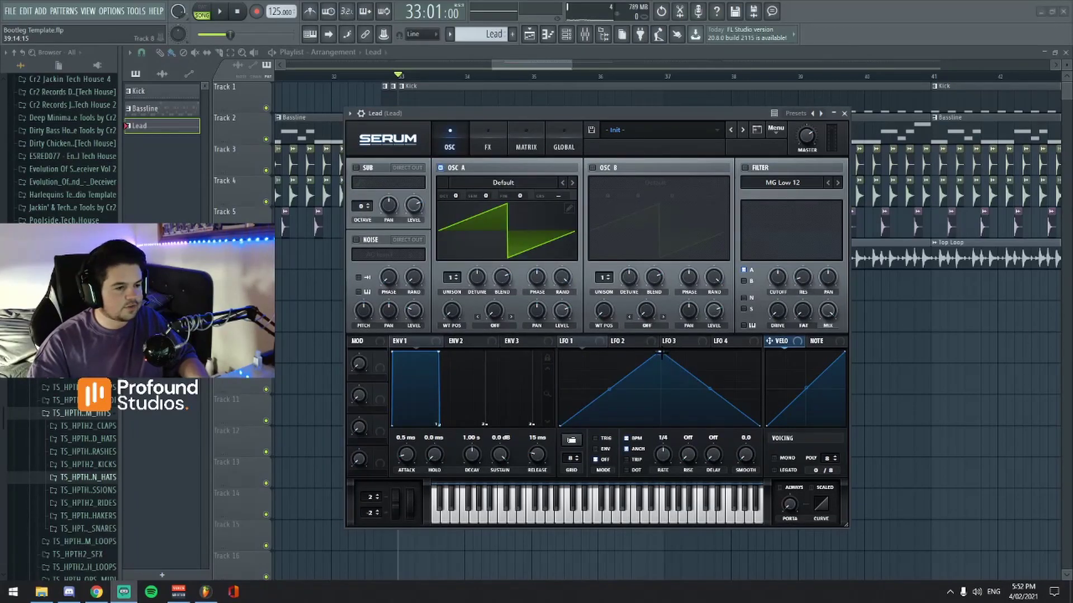
# Reshape LFO 1 into a descending ramp and assign it to the filter cutoff
pyautogui.moveTo(661, 353); pyautogui.dragTo(543, 333)
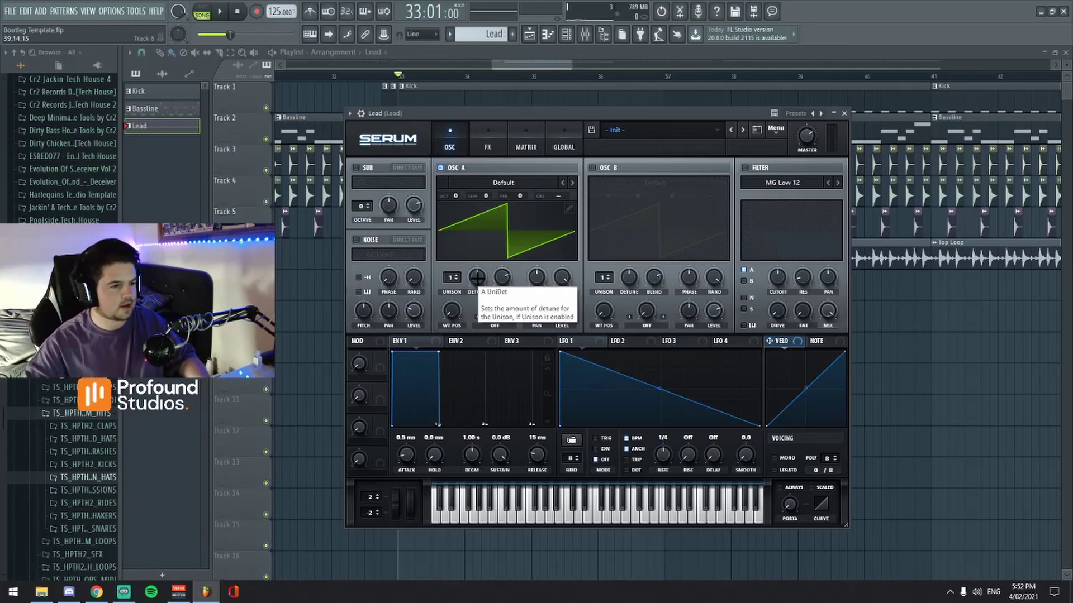
pyautogui.click(582, 342)
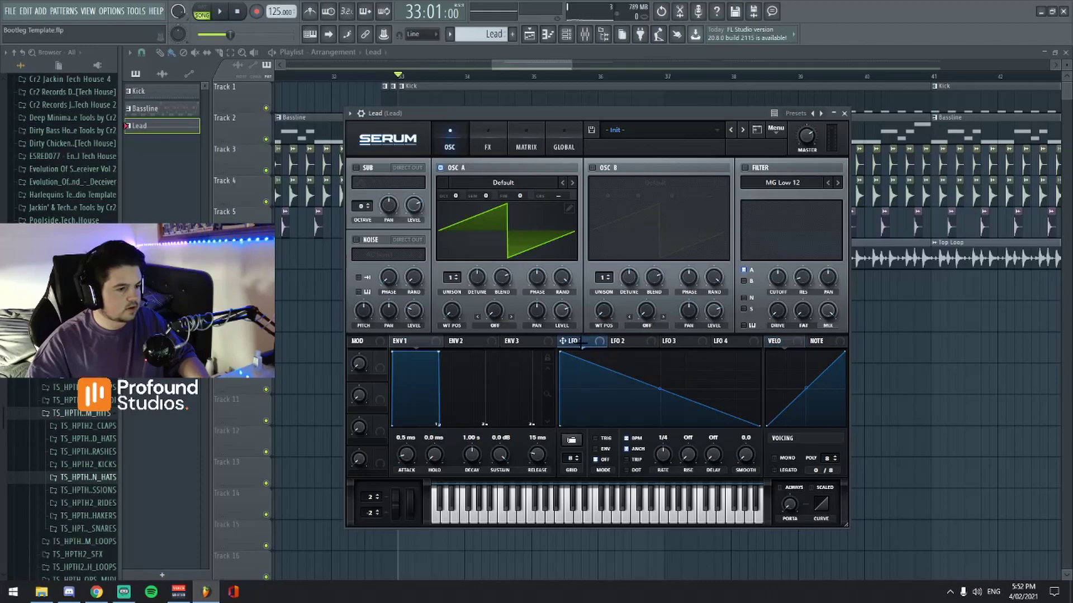
pyautogui.moveTo(766, 284); pyautogui.dragTo(767, 320)
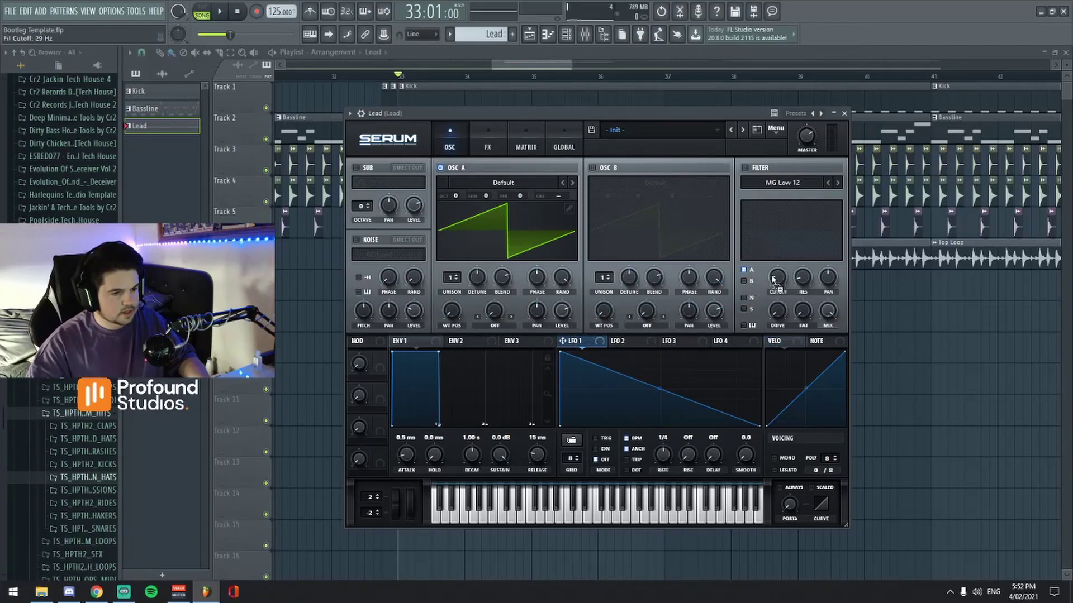
# Enable the filter and set LFO 1's modulation of oscillator A's coarse pitch to 20, auditioning the lead
pyautogui.click(744, 168)
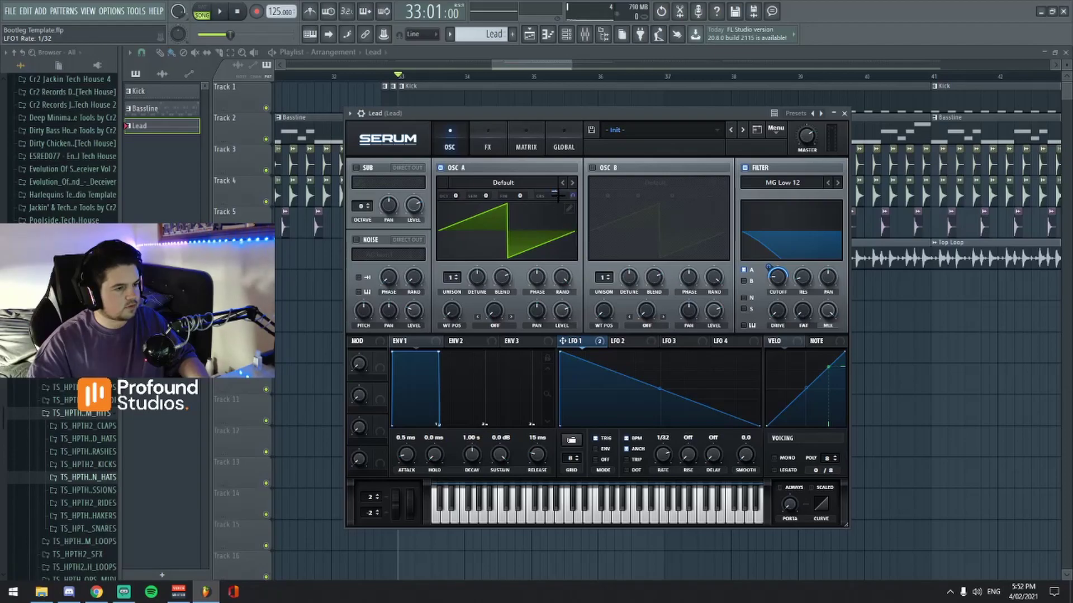
pyautogui.moveTo(569, 196)
pyautogui.mouseDown()
pyautogui.moveTo(565, 228)
pyautogui.moveTo(571, 184)
pyautogui.mouseUp()
pyautogui.press('space')
pyautogui.press('space')
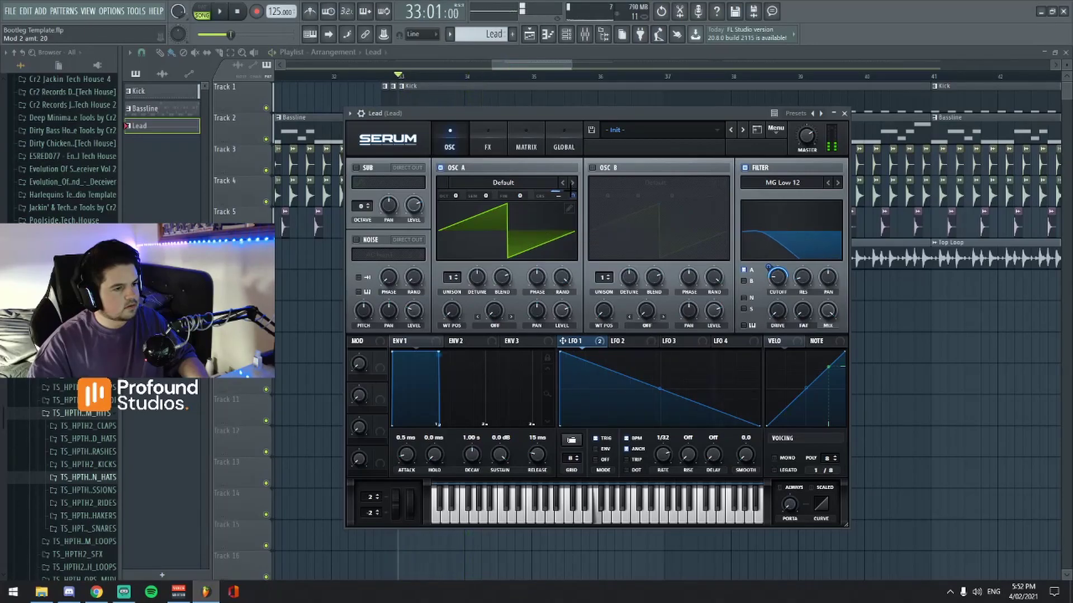
# Set oscillator A's unison to 8 voices and LFO 1's coarse pitch modulation to 22 while auditioning
pyautogui.moveTo(452, 278); pyautogui.dragTo(451, 268)
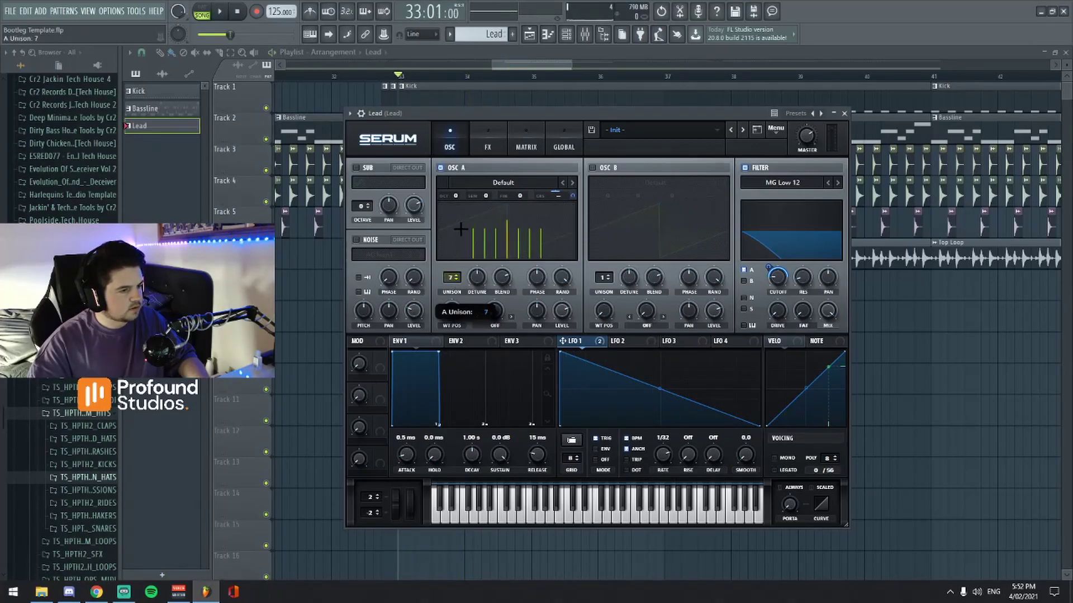
pyautogui.press('space')
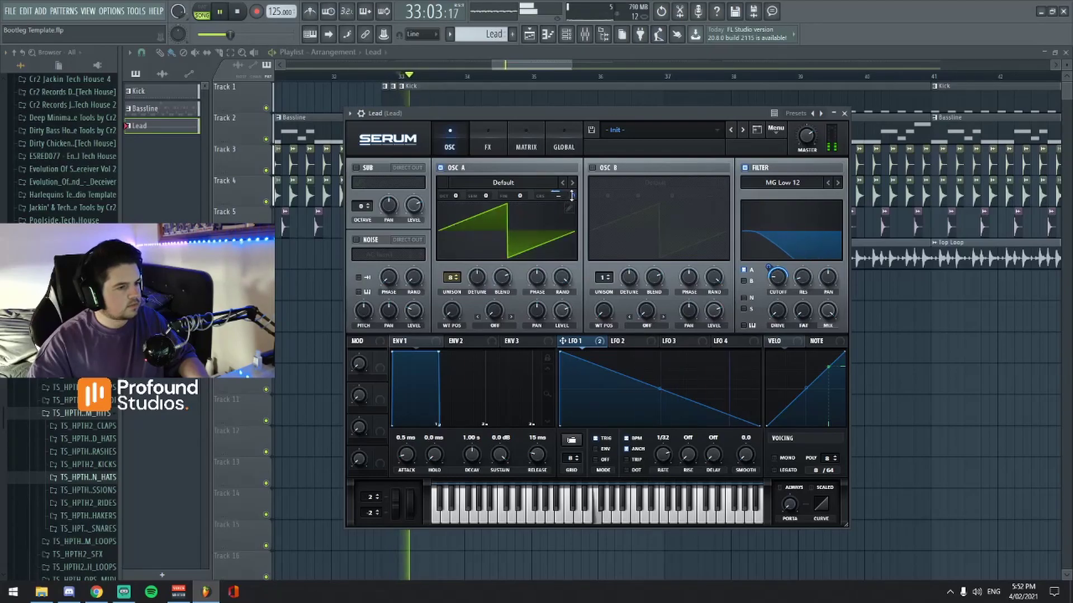
pyautogui.moveTo(569, 195); pyautogui.dragTo(571, 166)
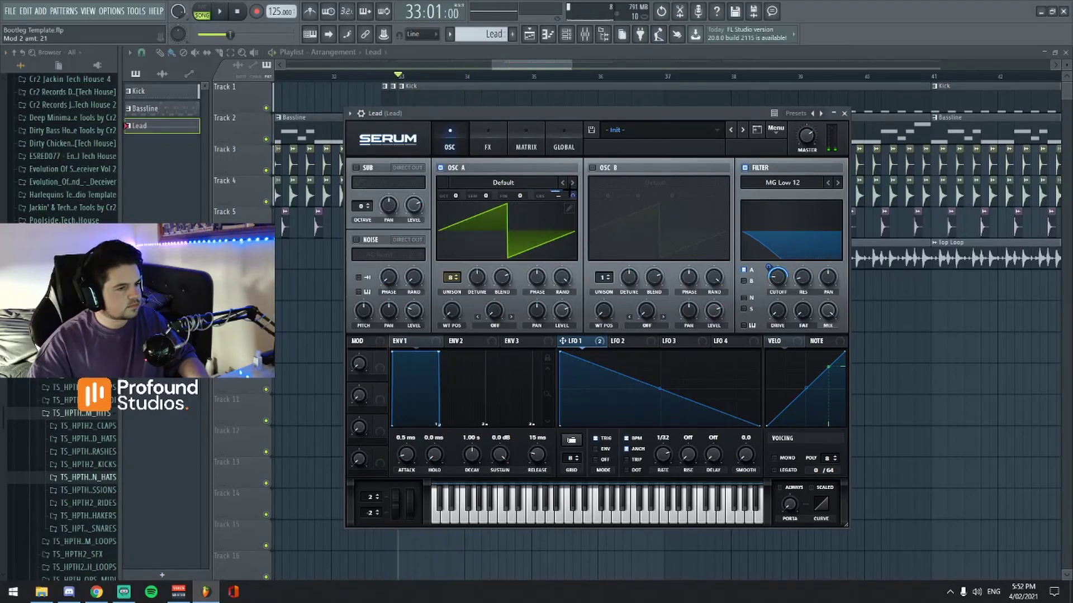
pyautogui.press('space')
pyautogui.moveTo(573, 195); pyautogui.dragTo(573, 206)
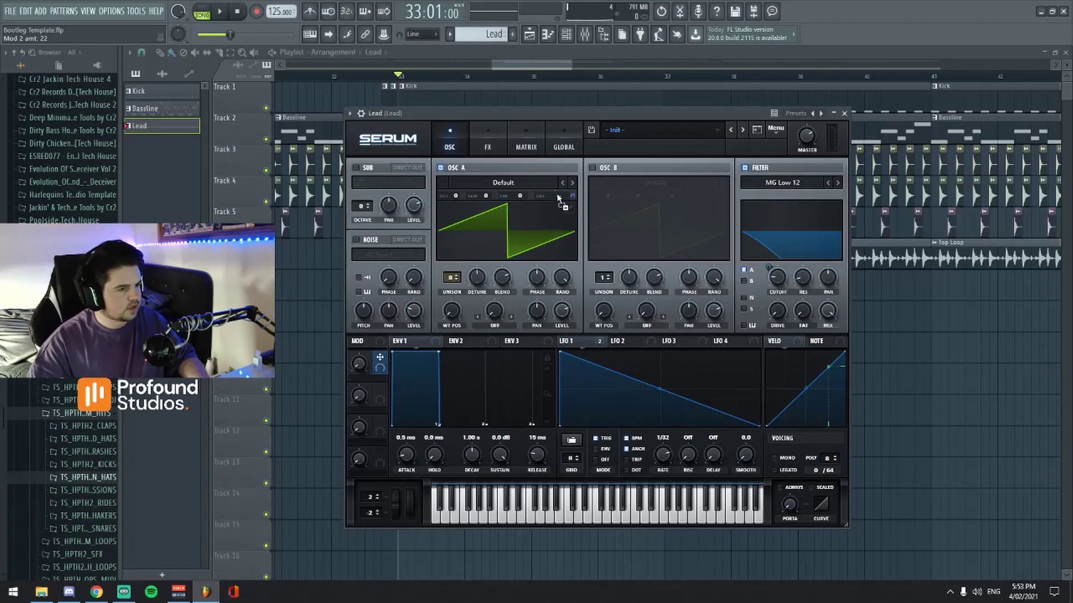
# Assign Macro 1 to oscillator A's coarse pitch and sweep the macro during playback
pyautogui.press('space')
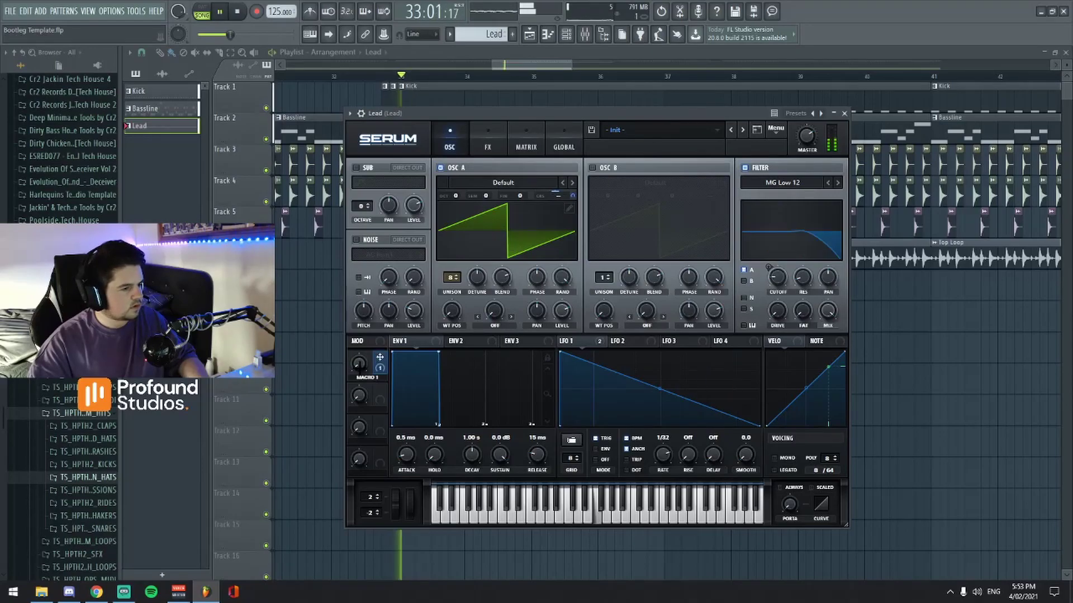
pyautogui.moveTo(379, 357); pyautogui.dragTo(357, 369)
pyautogui.press('space')
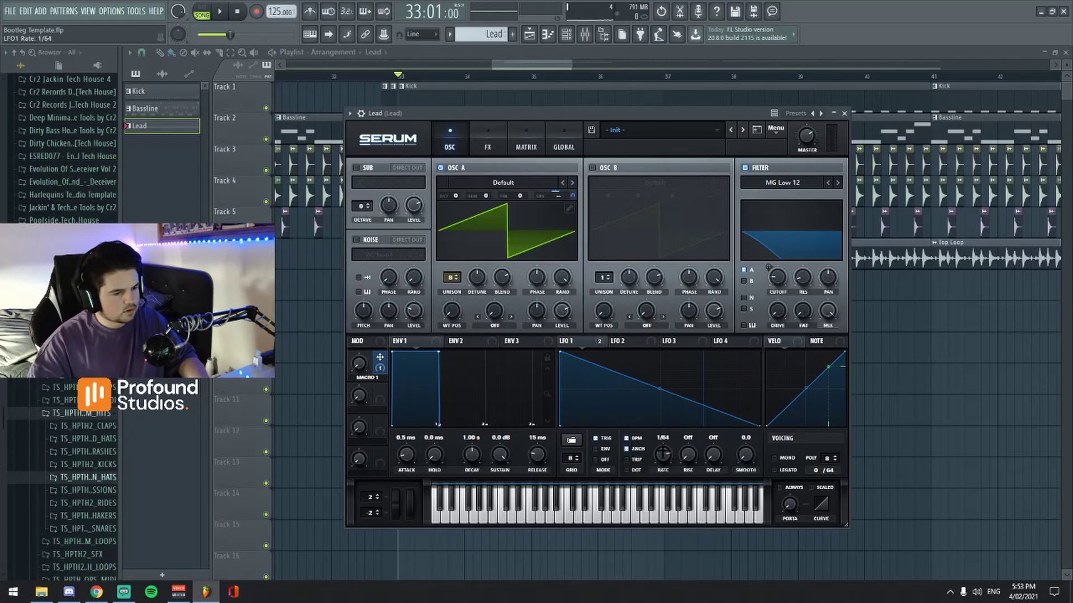
# Set LFO 1's rate to 1/128 and sweep Macro 1 during playback
pyautogui.press('space')
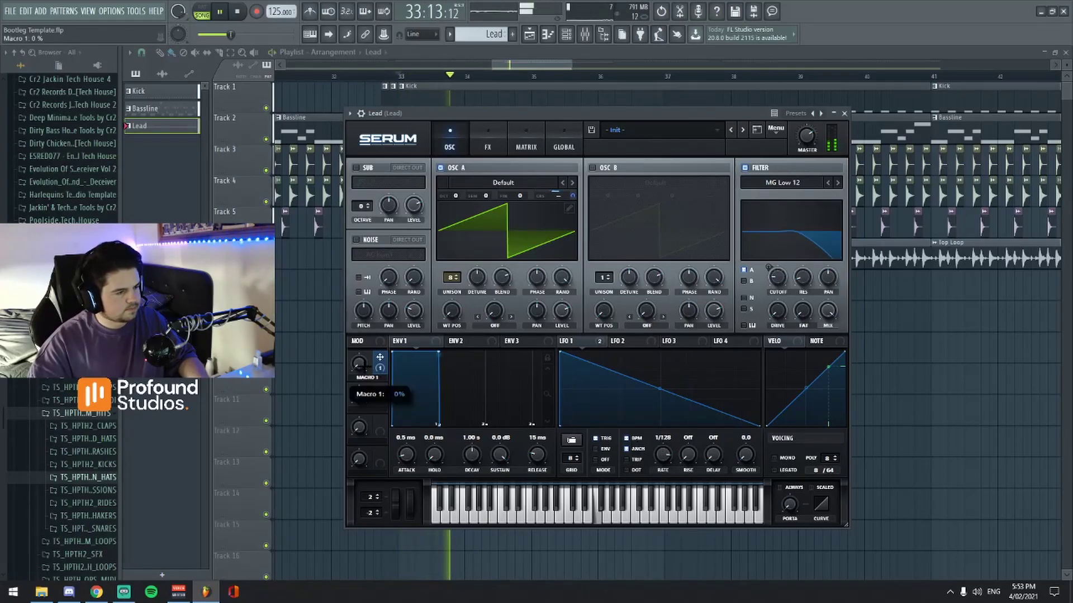
pyautogui.moveTo(341, 330); pyautogui.dragTo(405, 280)
pyautogui.press('space')
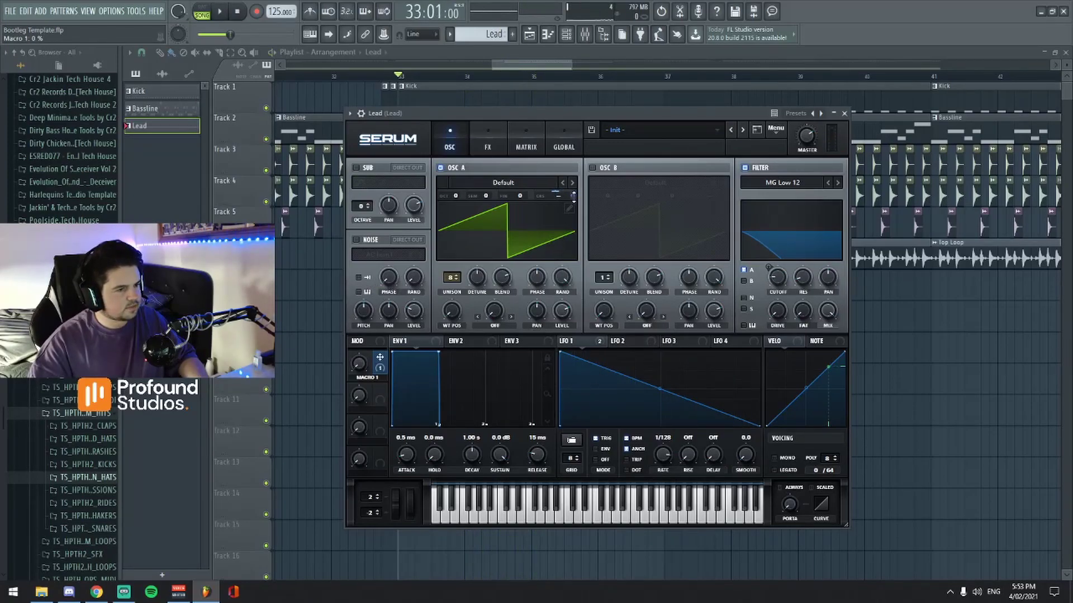
# Fine-tune LFO 1's modulation depth on oscillator A's coarse pitch and sweep Macro 1 during playback
pyautogui.moveTo(573, 197); pyautogui.dragTo(571, 168)
pyautogui.press('space')
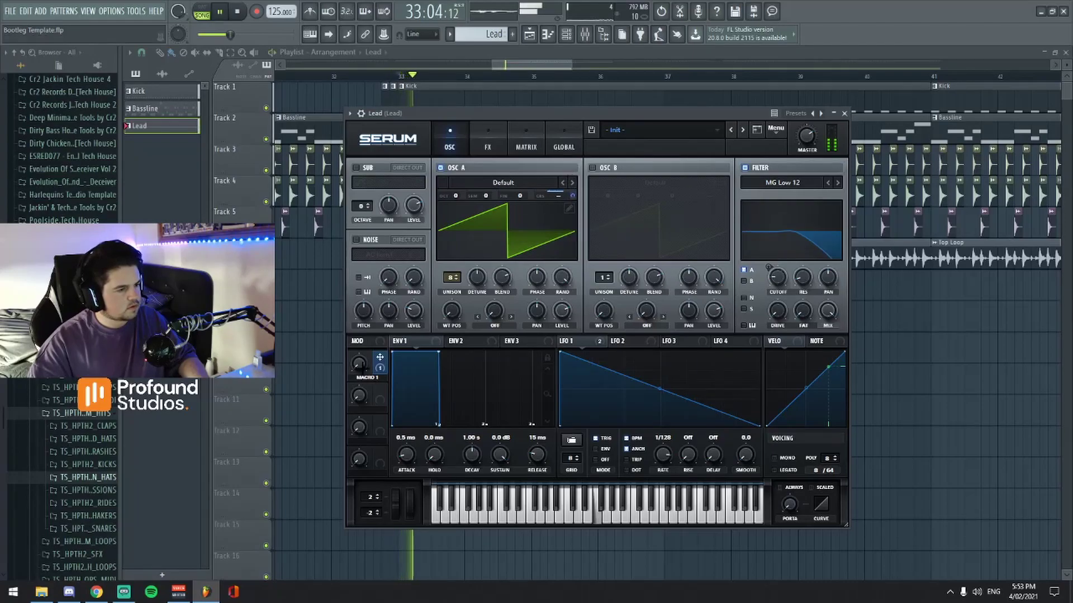
pyautogui.moveTo(357, 364); pyautogui.dragTo(356, 331)
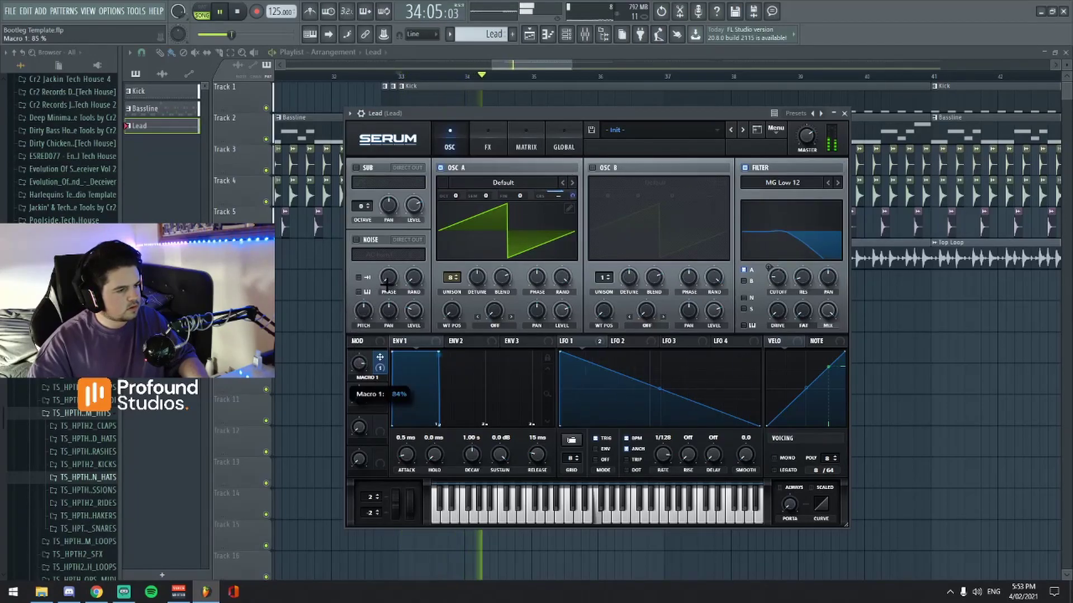
pyautogui.press('space')
pyautogui.press('space')
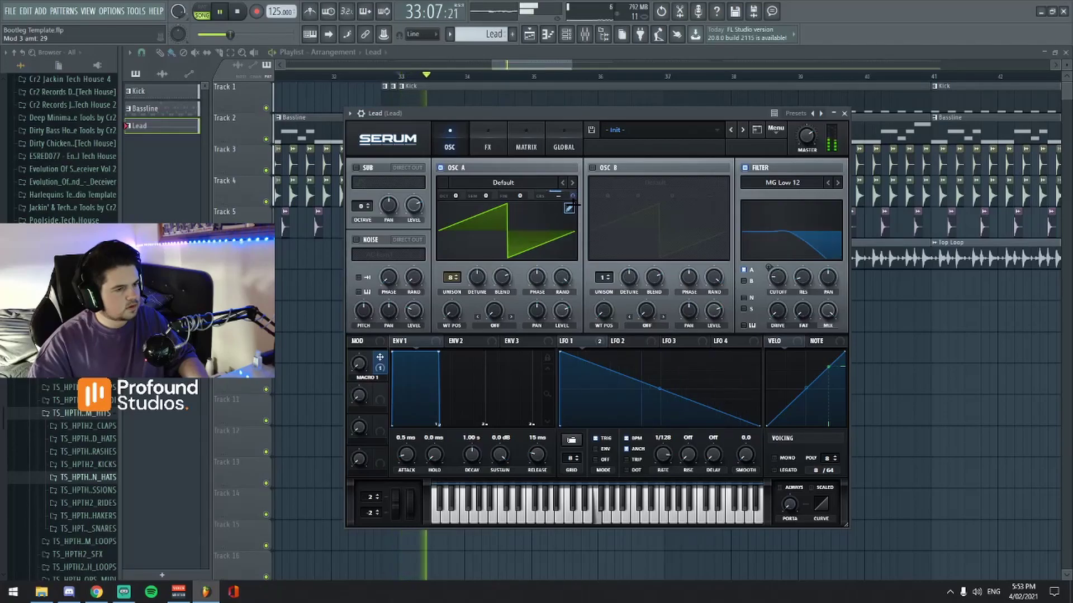
pyautogui.moveTo(340, 401)
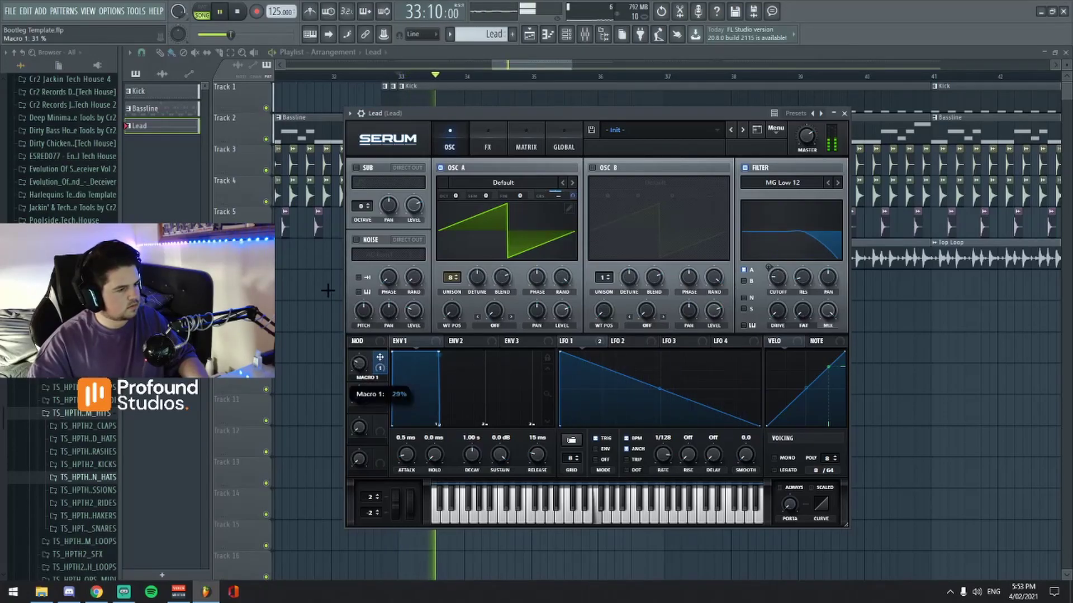
pyautogui.press('space')
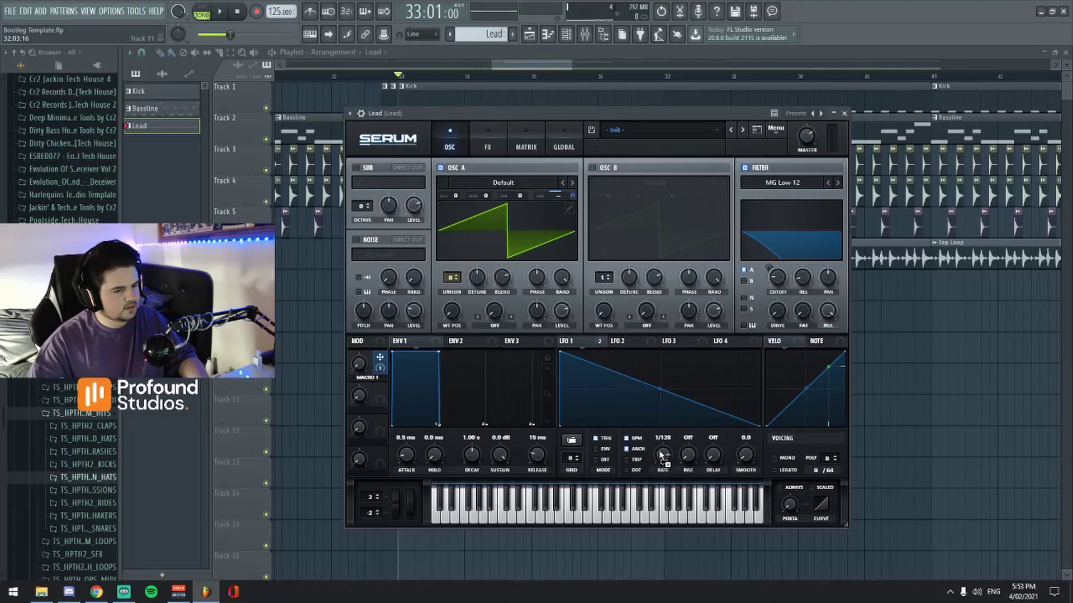
# Assign Macro 1 to LFO 1's rate and sweep the macro during playback
pyautogui.press('space')
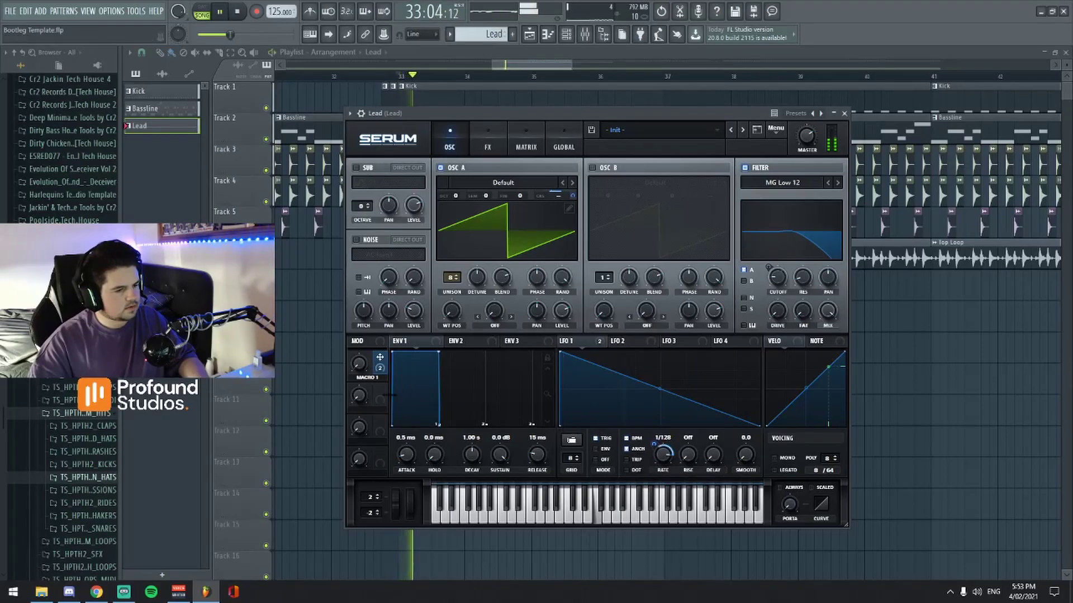
pyautogui.moveTo(346, 331)
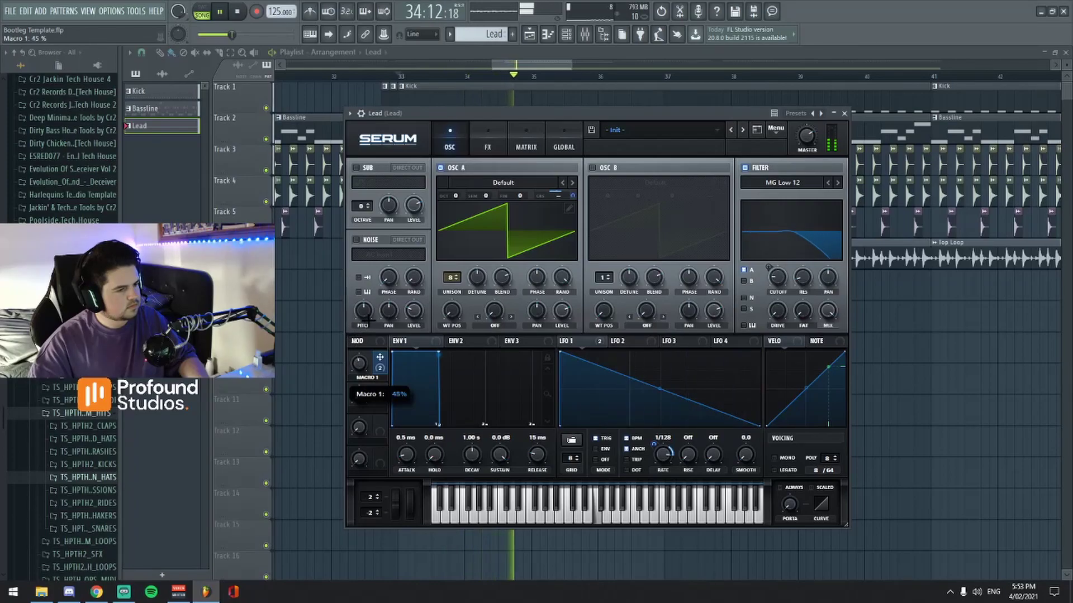
pyautogui.press('space')
# Set LFO 1's rate to 1/16 and adjust Macro 1's modulation depth on it while sweeping the macro during playback
pyautogui.moveTo(654, 449)
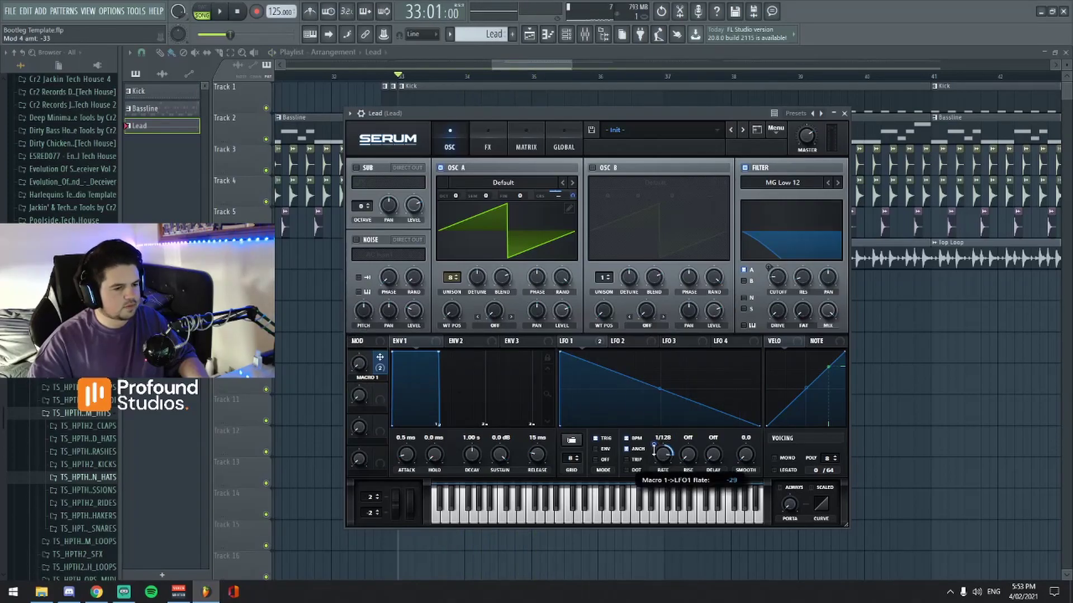
pyautogui.moveTo(662, 453)
pyautogui.mouseDown()
pyautogui.moveTo(661, 463)
pyautogui.moveTo(654, 442)
pyautogui.mouseUp()
pyautogui.moveTo(356, 364); pyautogui.dragTo(356, 346)
pyautogui.press('space')
pyautogui.moveTo(654, 445); pyautogui.dragTo(658, 431)
pyautogui.press('space')
pyautogui.moveTo(360, 364); pyautogui.dragTo(361, 369)
pyautogui.moveTo(654, 446); pyautogui.dragTo(654, 452)
pyautogui.moveTo(359, 362); pyautogui.dragTo(359, 317)
pyautogui.press('space')
# Enable the Distortion effect and set its drive to about 35% during playback
pyautogui.click(488, 140)
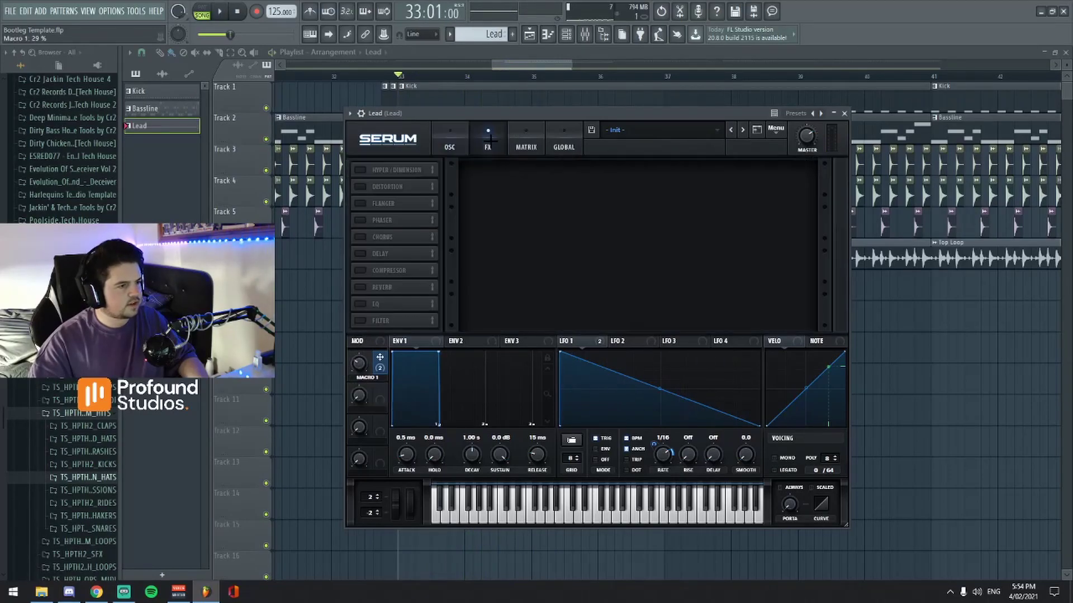
pyautogui.click(368, 189)
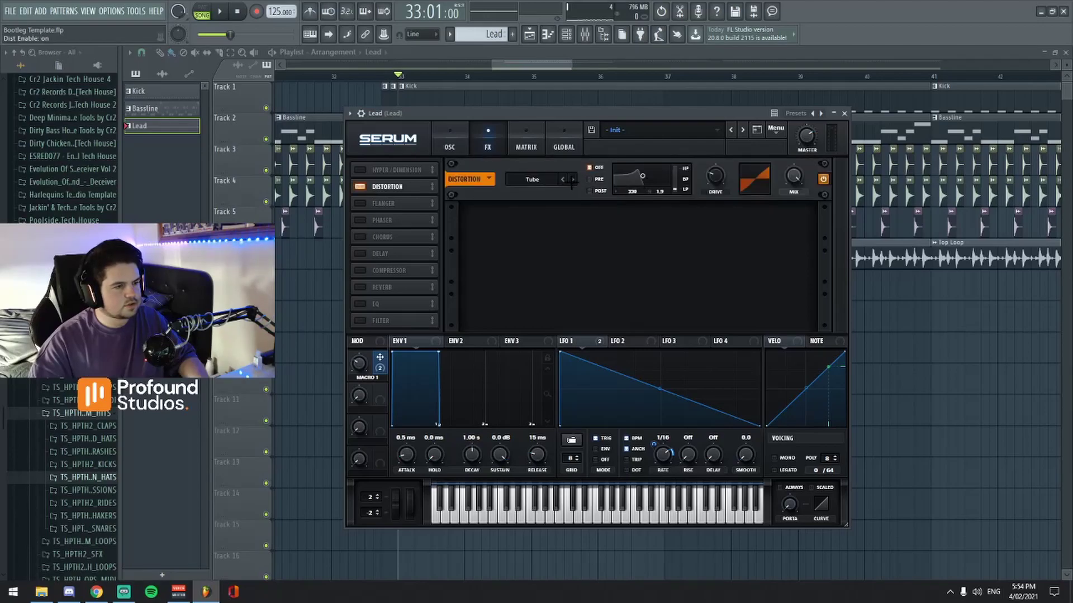
pyautogui.press('space')
pyautogui.moveTo(715, 176); pyautogui.dragTo(715, 162)
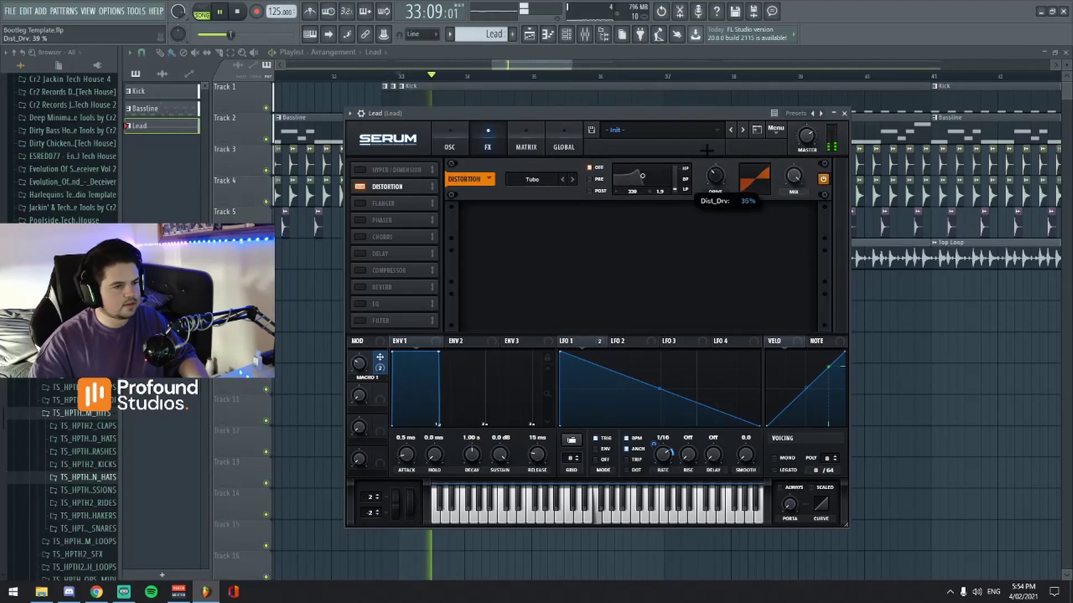
# Switch the distortion type to Diode 2 and set the drive to 22% while auditioning
pyautogui.click(572, 179)
pyautogui.click(571, 180)
pyautogui.click(572, 179)
pyautogui.moveTo(709, 178); pyautogui.dragTo(707, 219)
pyautogui.press('space')
pyautogui.press('space')
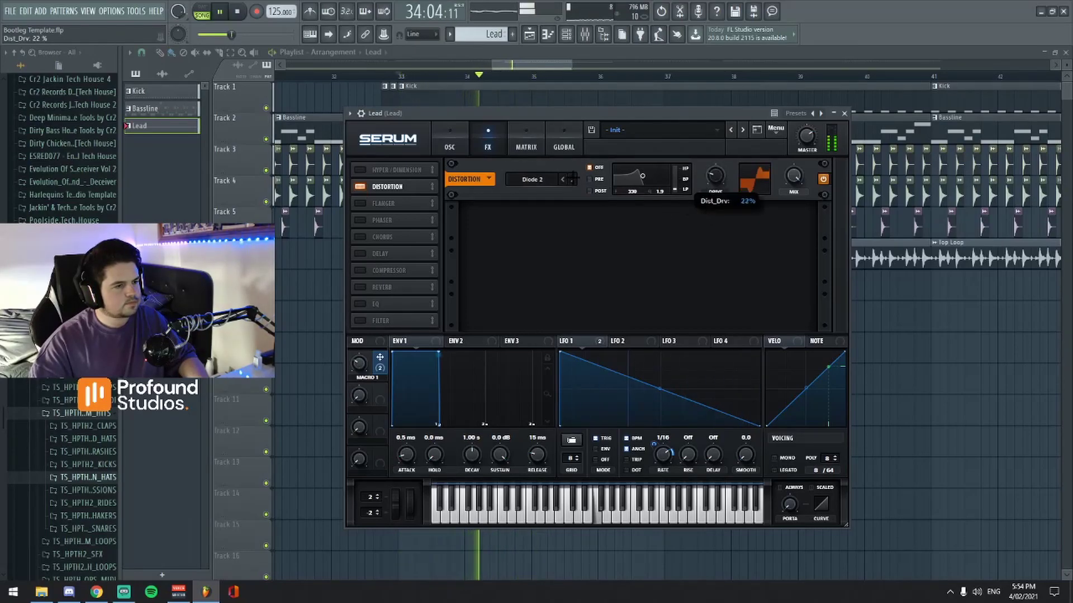
# Change the distortion type to Lin.Fold and stop playback
pyautogui.click(572, 179)
pyautogui.click(572, 180)
pyautogui.press('space')
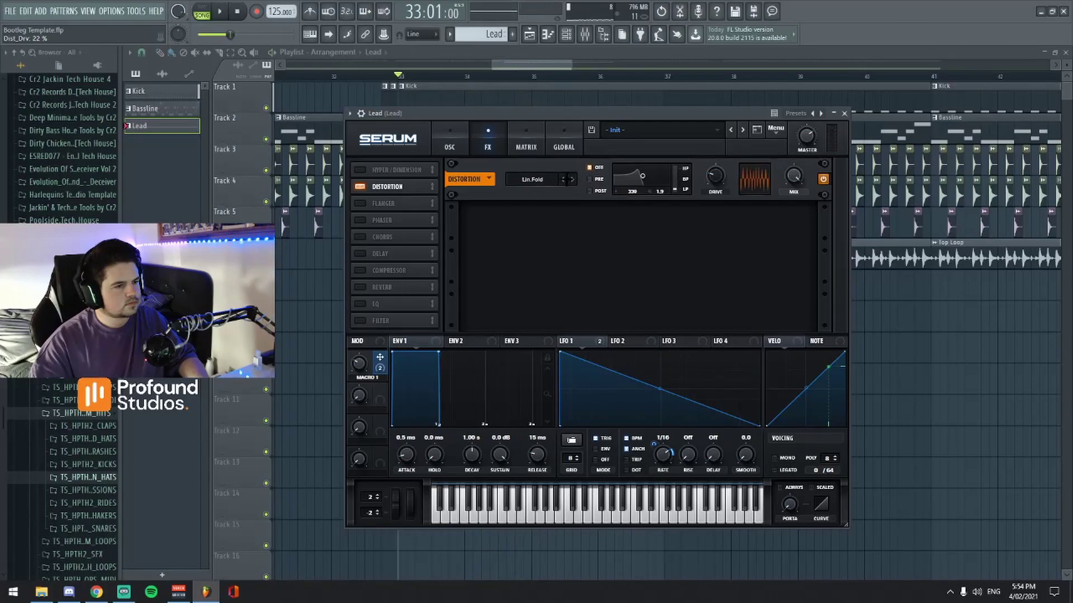
# Change the distortion type to Tube and set its drive to 79% while auditioning the lead
pyautogui.press('space')
pyautogui.click(563, 180)
pyautogui.click(563, 179)
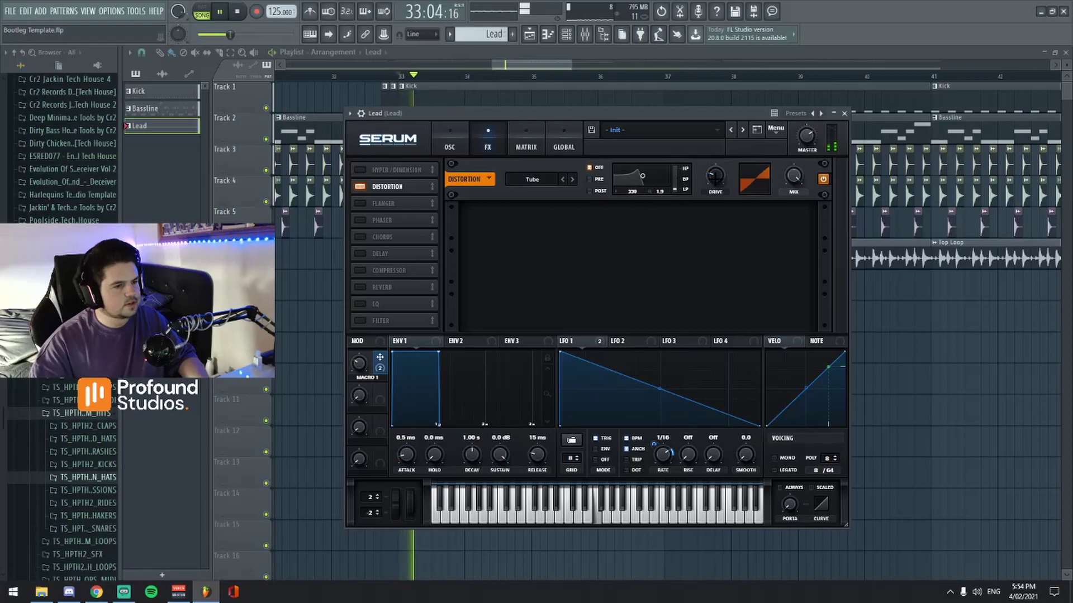
pyautogui.moveTo(715, 176); pyautogui.dragTo(729, 128)
pyautogui.press('space')
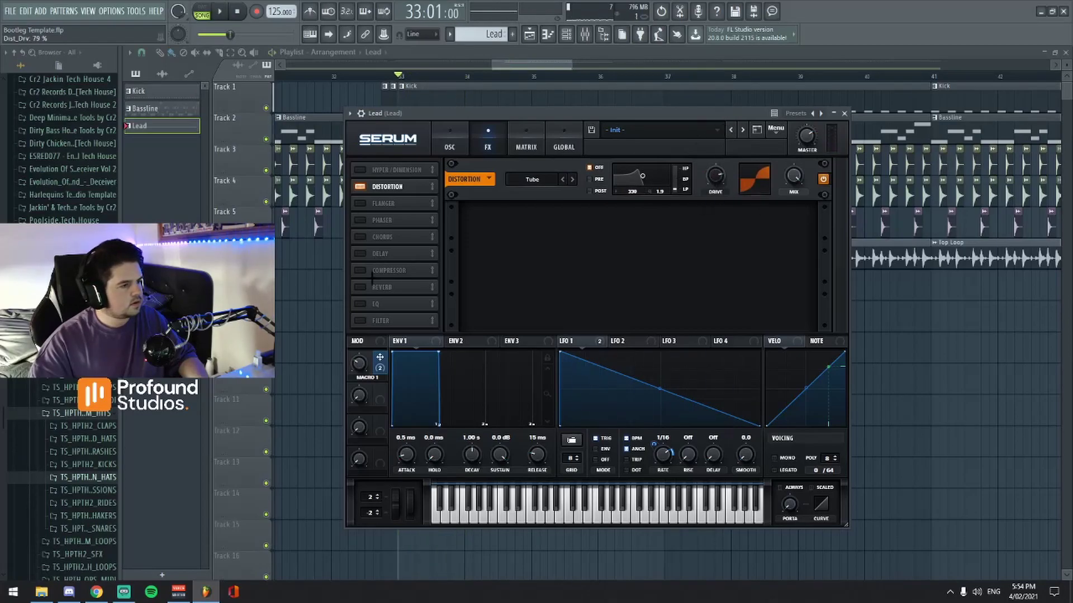
# Enable the Reverb effect and lower its mix slightly during playback
pyautogui.click(359, 287)
pyautogui.press('space')
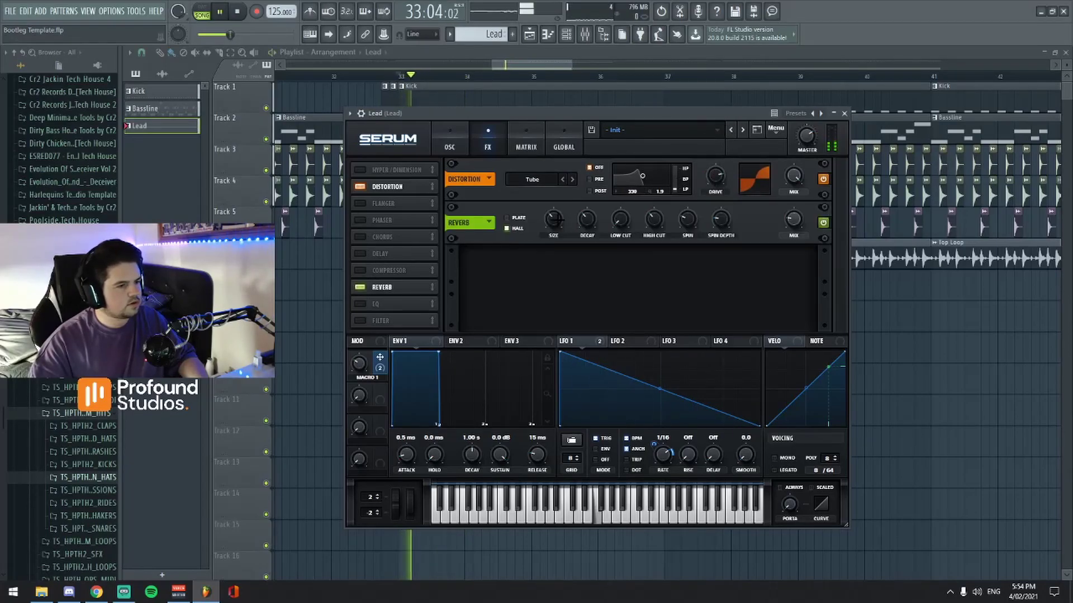
pyautogui.moveTo(793, 219); pyautogui.dragTo(792, 226)
pyautogui.press('space')
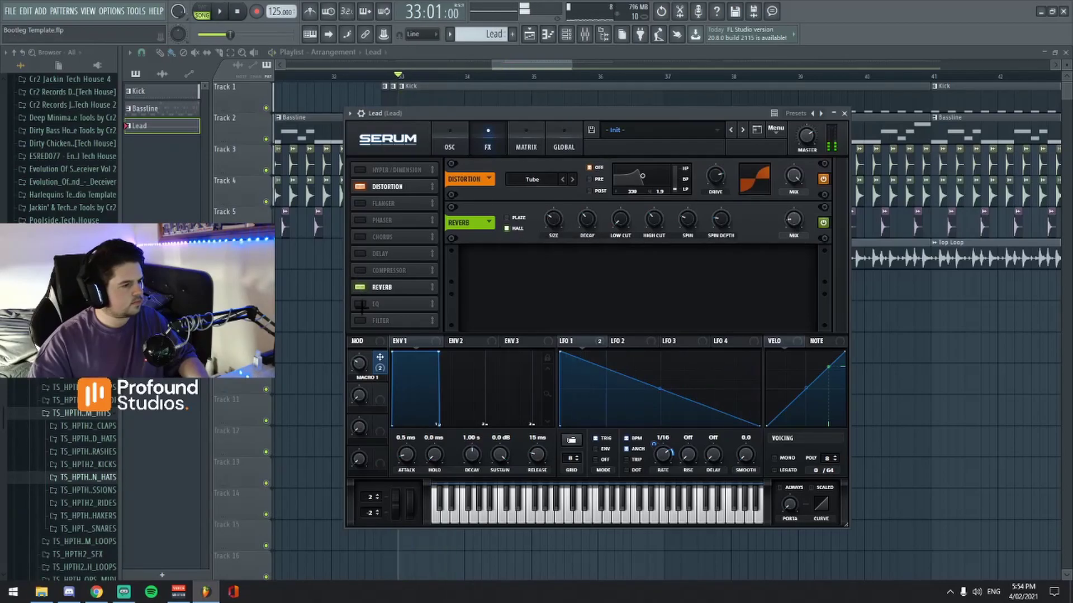
# Try the Chorus effect on the lead during playback
pyautogui.click(363, 236)
pyautogui.press('space')
pyautogui.press('space')
# Assign Macro 2 to oscillator A's coarse pitch and set the macro to 74% during playback
pyautogui.click(450, 144)
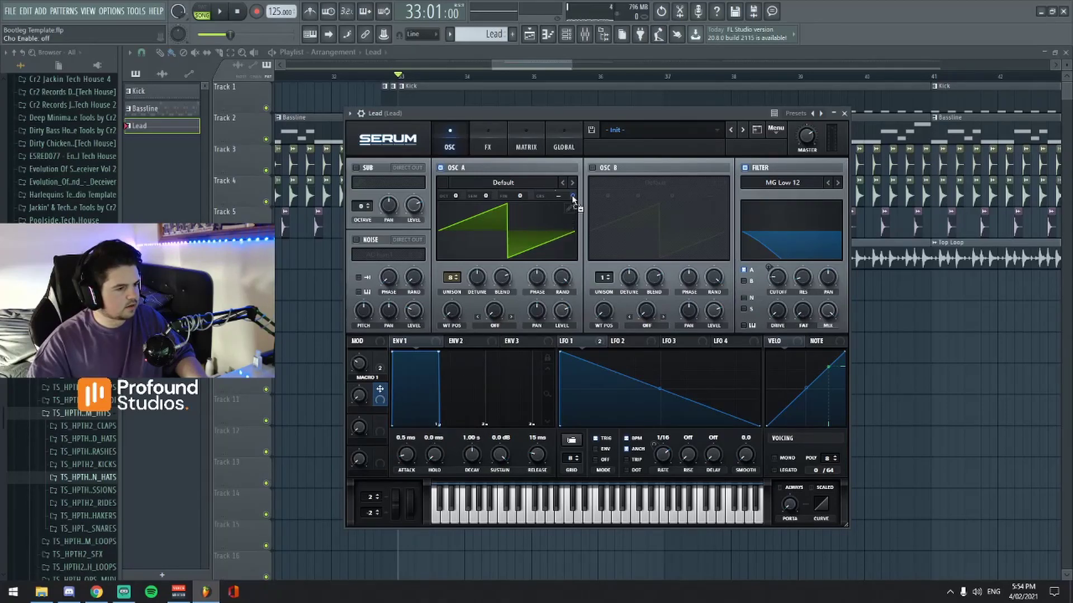
pyautogui.moveTo(382, 404); pyautogui.dragTo(363, 310)
pyautogui.press('space')
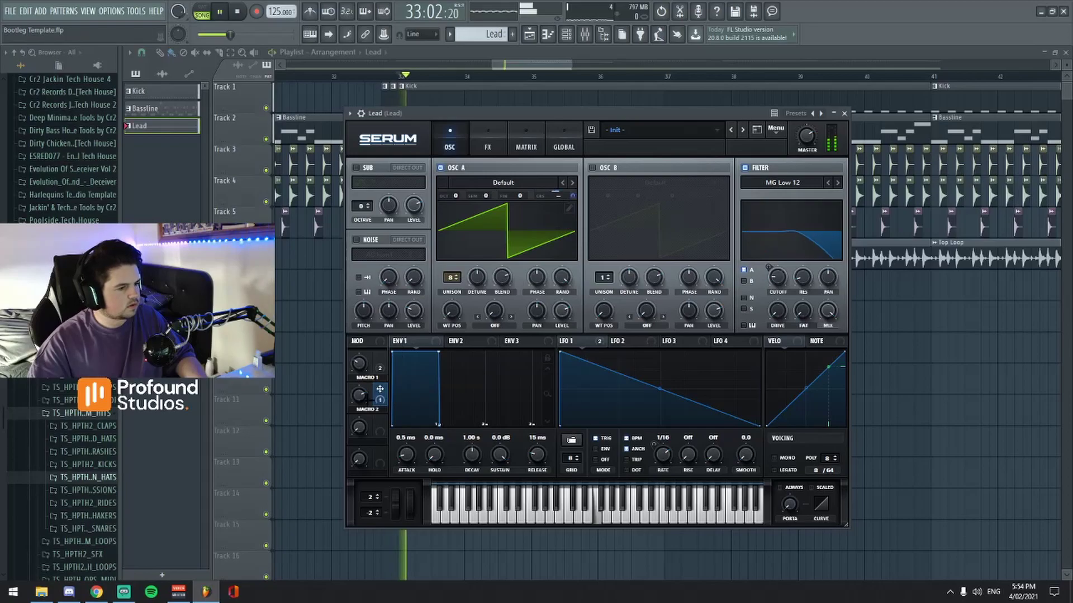
pyautogui.moveTo(359, 391); pyautogui.dragTo(359, 394)
pyautogui.press('space')
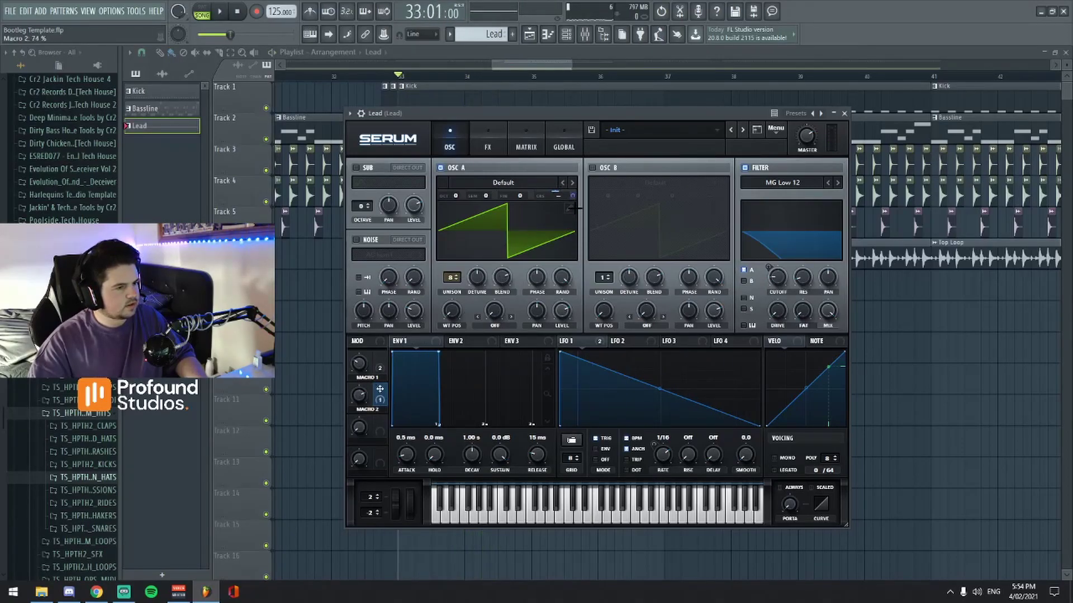
# Adjust Macro 2's modulation depth on oscillator A's coarse pitch and sweep the macro during playback
pyautogui.moveTo(572, 196); pyautogui.dragTo(571, 225)
pyautogui.moveTo(565, 265); pyautogui.dragTo(565, 265)
pyautogui.press('space')
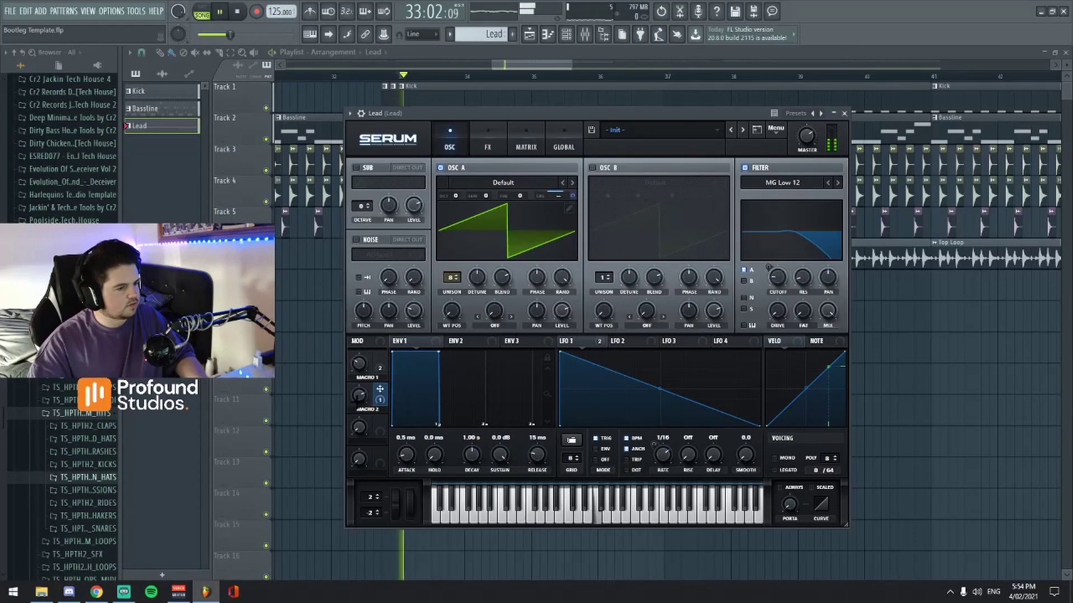
pyautogui.moveTo(359, 395); pyautogui.dragTo(369, 363)
pyautogui.press('space')
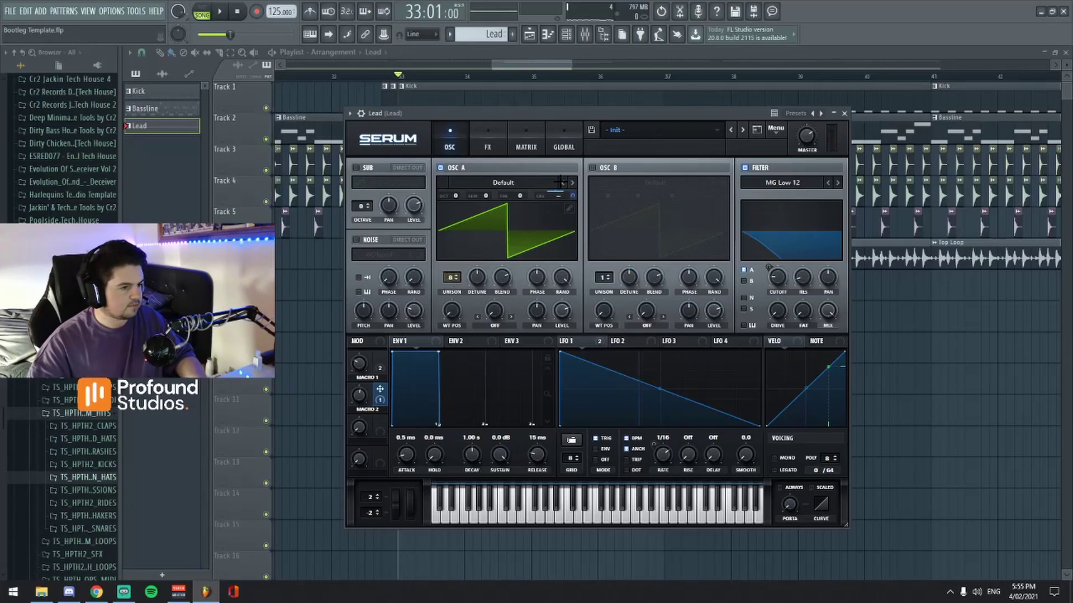
# Set oscillator A's unison to 10 voices and audition the lead
pyautogui.moveTo(447, 283)
pyautogui.mouseDown()
pyautogui.moveTo(457, 223)
pyautogui.moveTo(455, 300)
pyautogui.mouseUp()
pyautogui.press('space')
pyautogui.press('space')
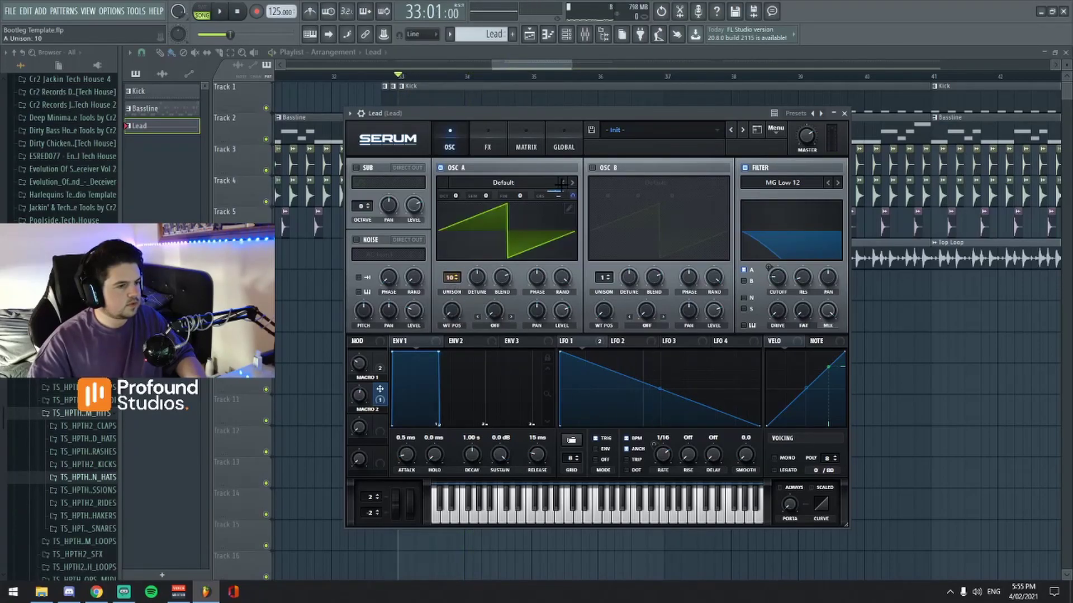
# Load the analog Basic Shapes wavetable in oscillator A and move its wavetable position to the square wave
pyautogui.click(522, 183)
pyautogui.moveTo(469, 201)
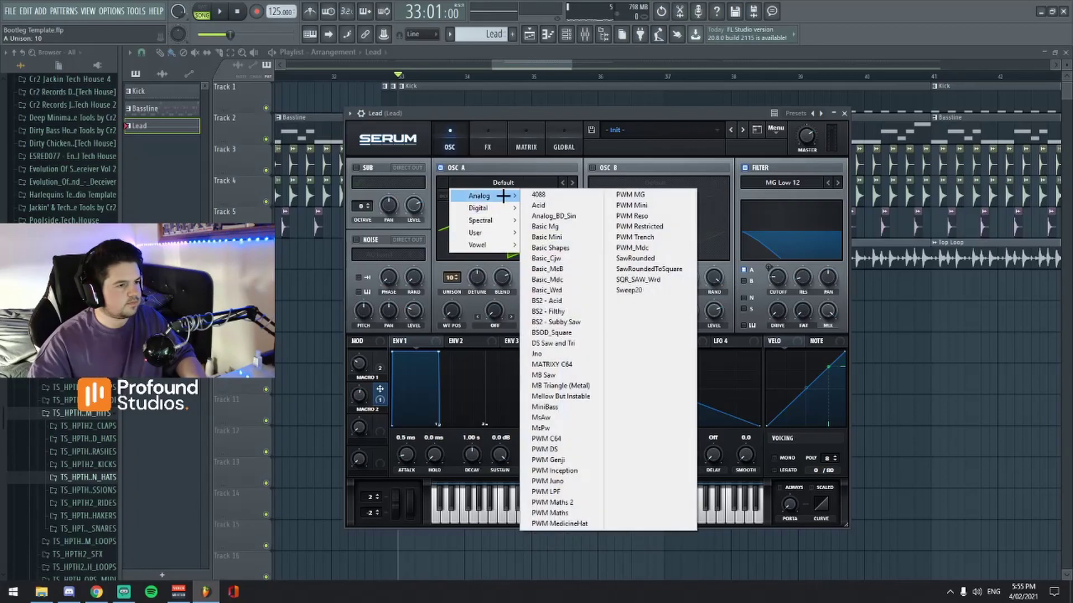
pyautogui.click(536, 246)
pyautogui.click(571, 182)
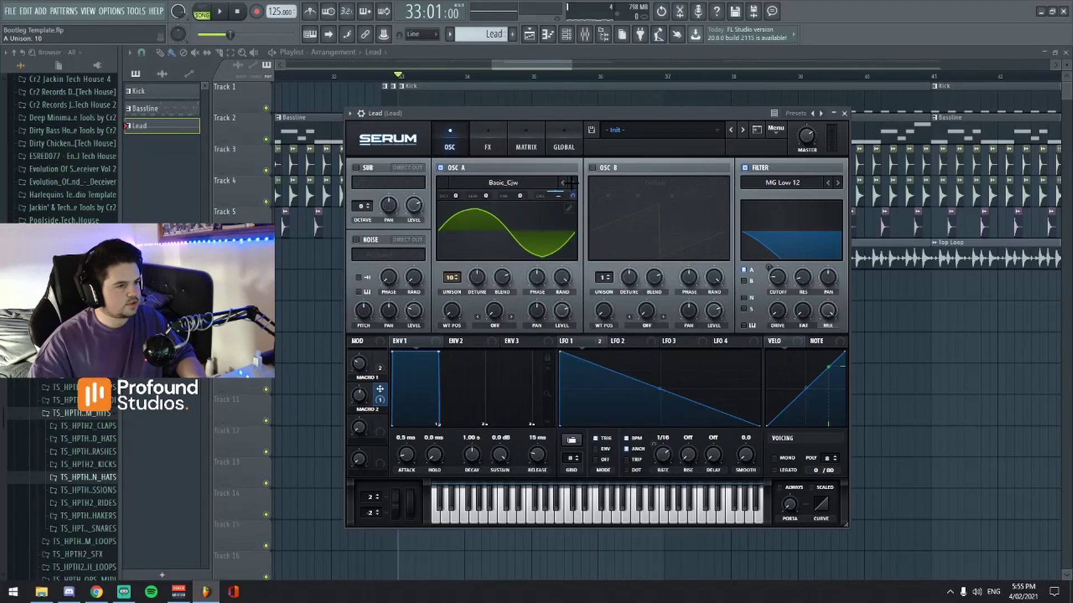
pyautogui.click(571, 183)
pyautogui.click(563, 183)
pyautogui.click(563, 182)
pyautogui.moveTo(452, 311); pyautogui.dragTo(462, 246)
pyautogui.press('space')
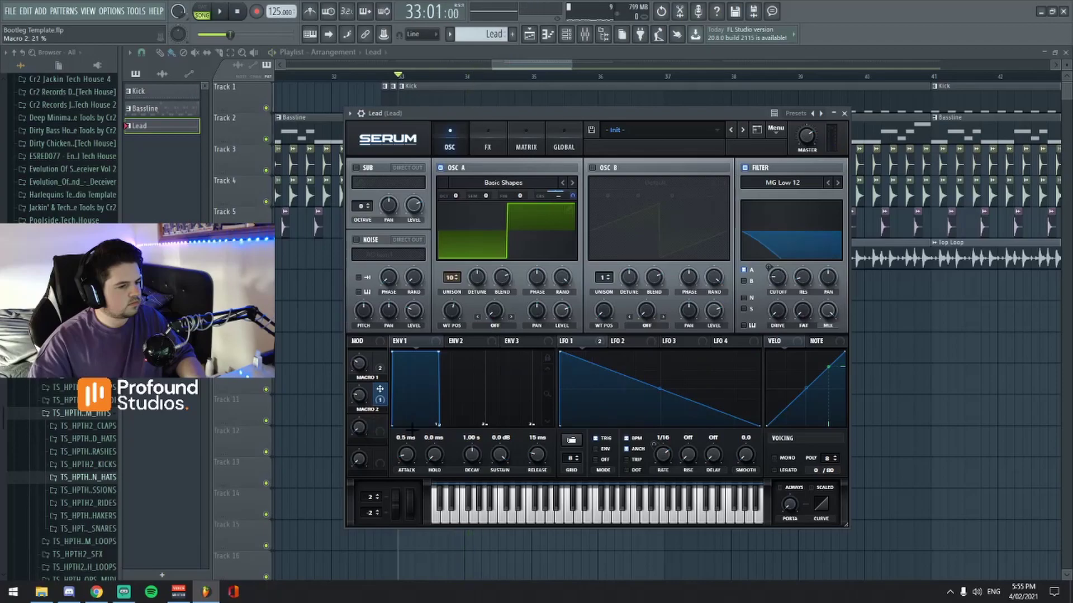
# Set LFO 1's rate to 1/128 and sweep Macro 1 up to 87% during playback
pyautogui.press('space')
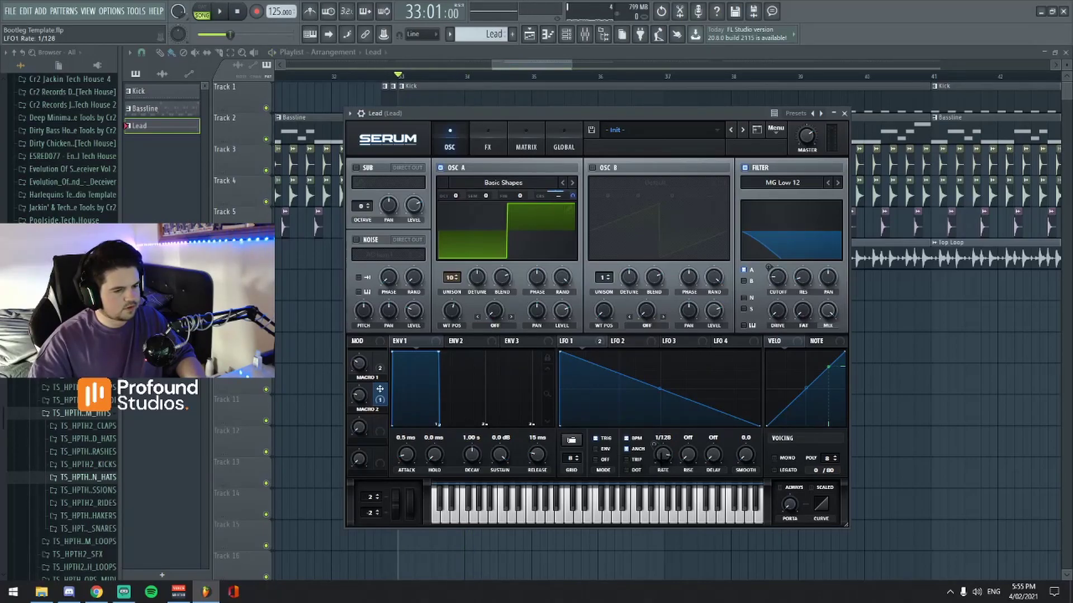
pyautogui.press('space')
pyautogui.press('space')
pyautogui.press('space')
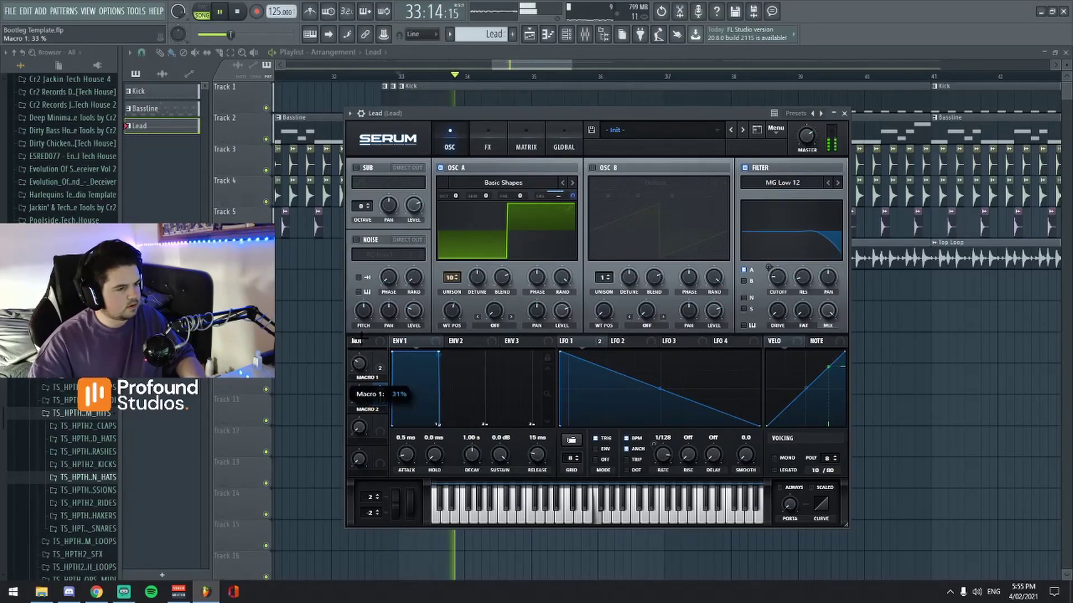
pyautogui.moveTo(358, 364); pyautogui.dragTo(375, 294)
pyautogui.press('space')
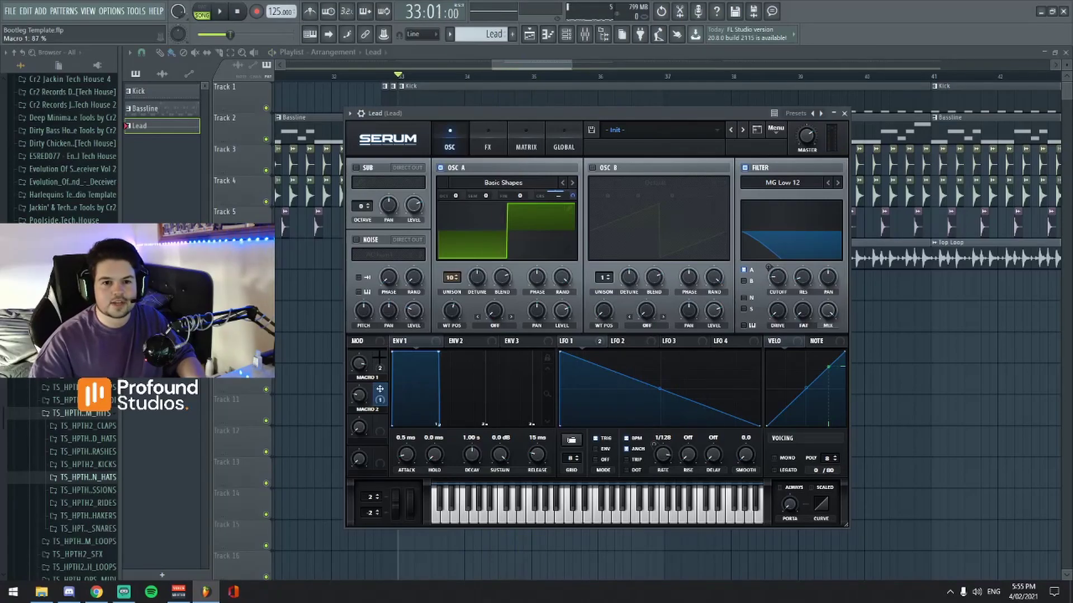
# Reset Macro 1 to 0%, sweep it upward during playback, and set LFO 1's rate to 1/8
pyautogui.moveTo(358, 363); pyautogui.dragTo(359, 444)
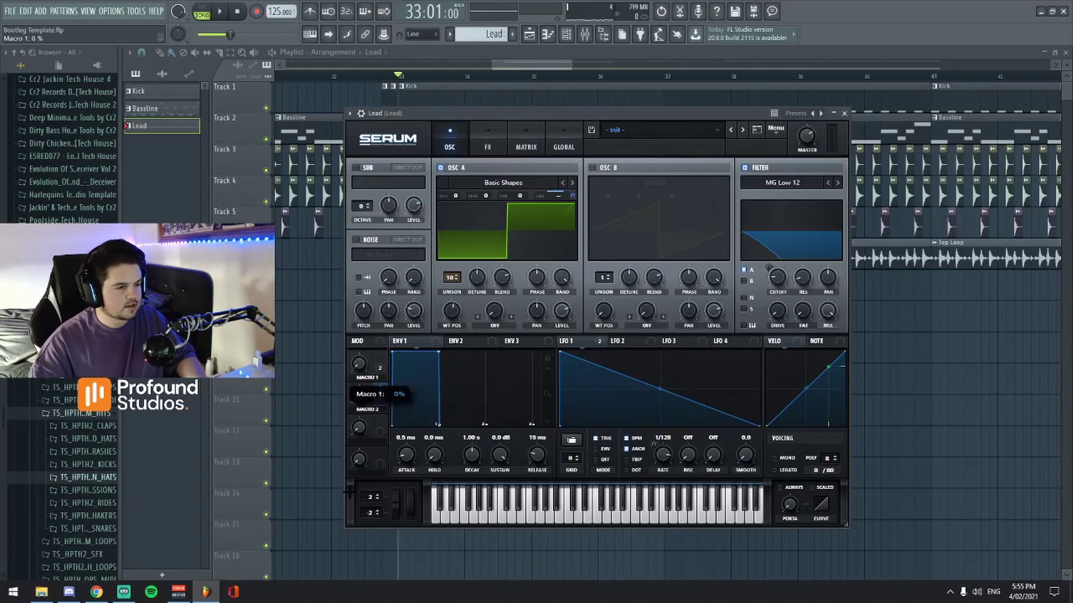
pyautogui.press('space')
pyautogui.moveTo(359, 363); pyautogui.dragTo(347, 338)
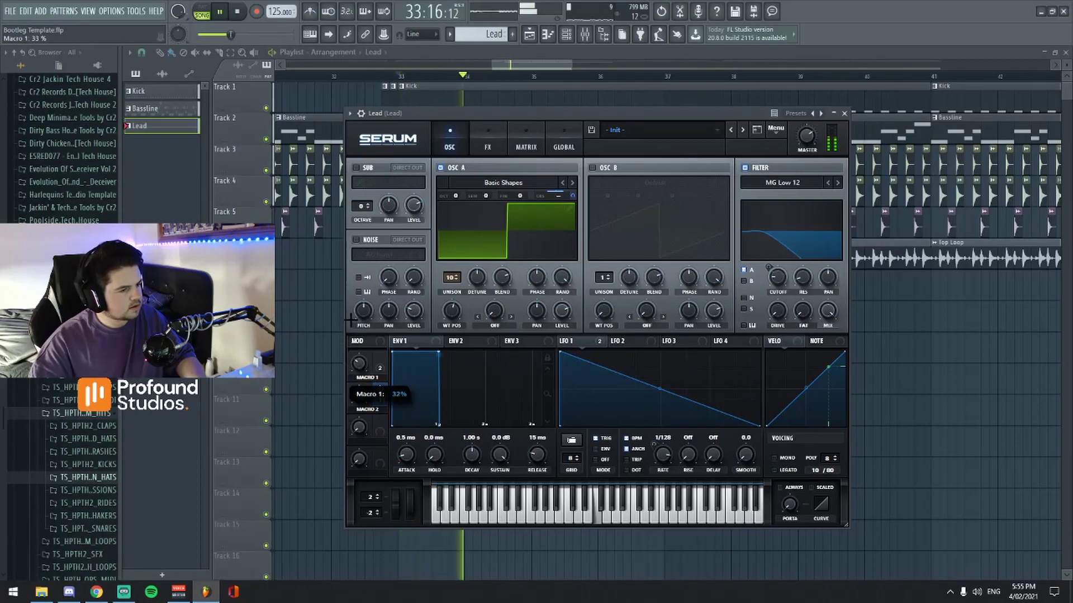
pyautogui.press('space')
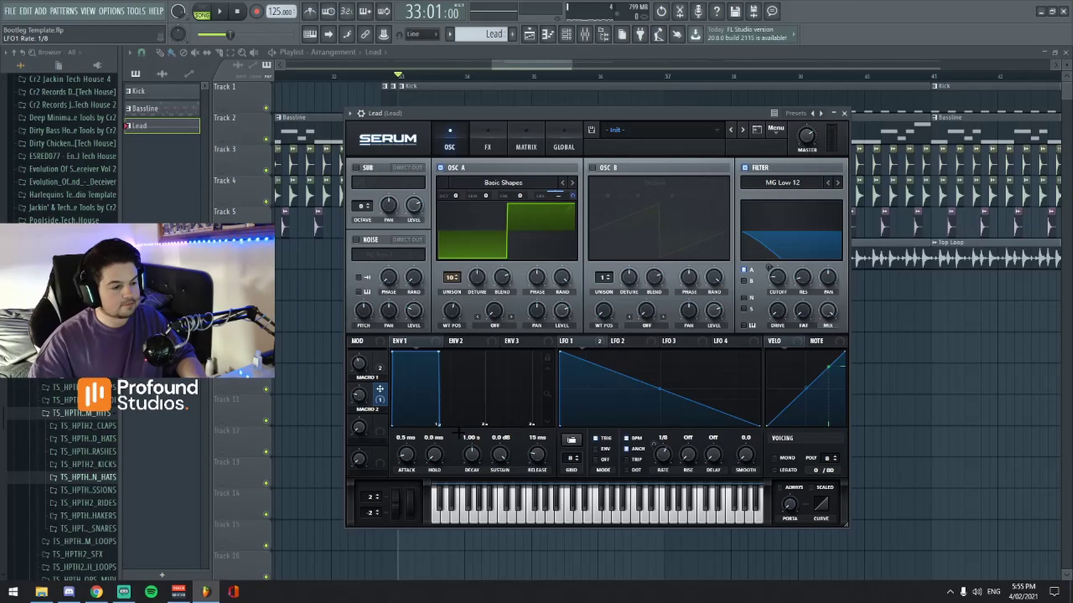
# Reshape Envelope 1 to a 972 ms decay, -7.1 dB sustain and 1.57 s release while auditioning
pyautogui.moveTo(446, 428); pyautogui.dragTo(486, 428)
pyautogui.moveTo(439, 353); pyautogui.dragTo(448, 414)
pyautogui.press('space')
pyautogui.press('space')
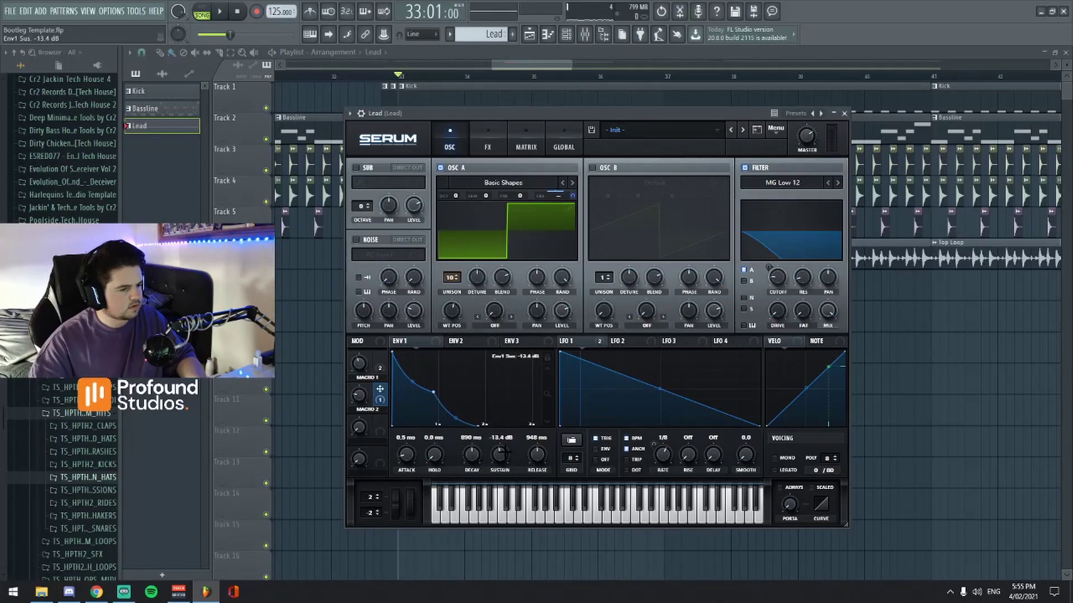
pyautogui.moveTo(501, 453); pyautogui.dragTo(501, 443)
pyautogui.press('space')
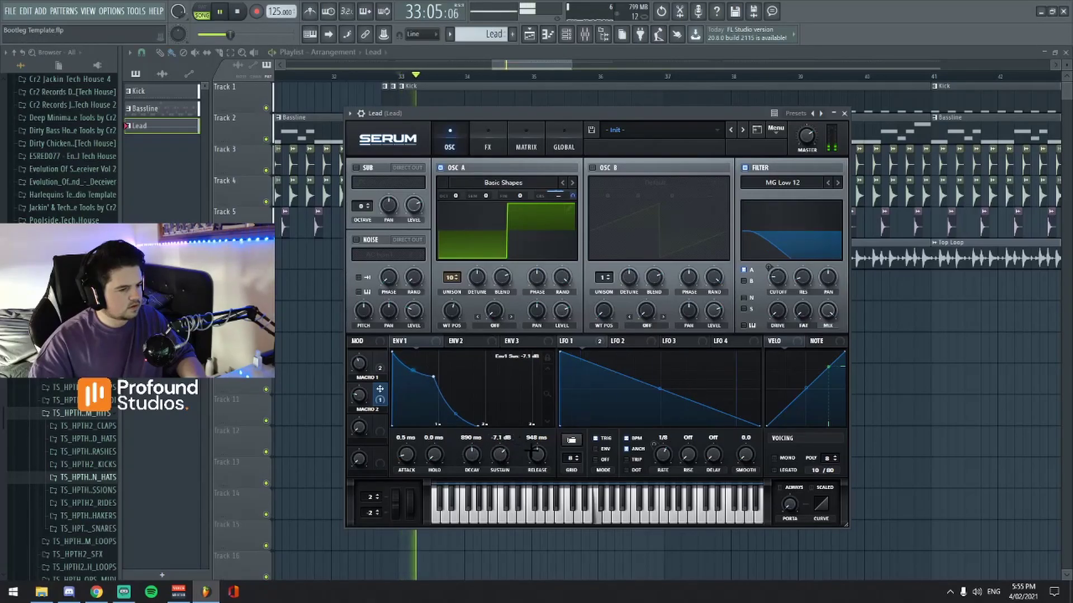
pyautogui.press('space')
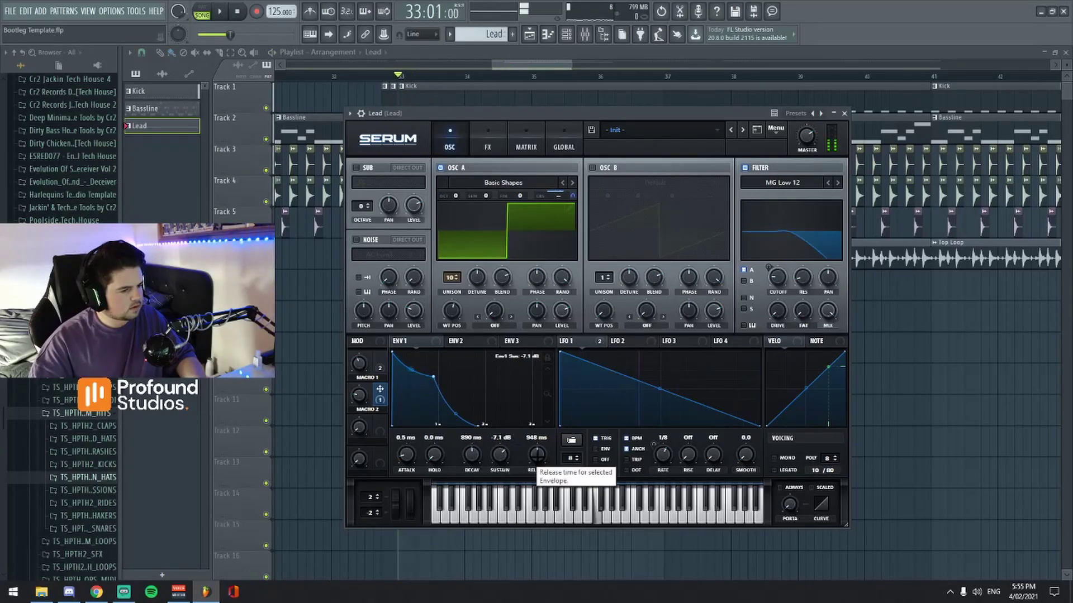
pyautogui.moveTo(537, 455); pyautogui.dragTo(471, 450)
# Reselect the Basic Shapes wavetable in oscillator A, move its position to the triangle wave, and audition it
pyautogui.click(520, 183)
pyautogui.moveTo(484, 195)
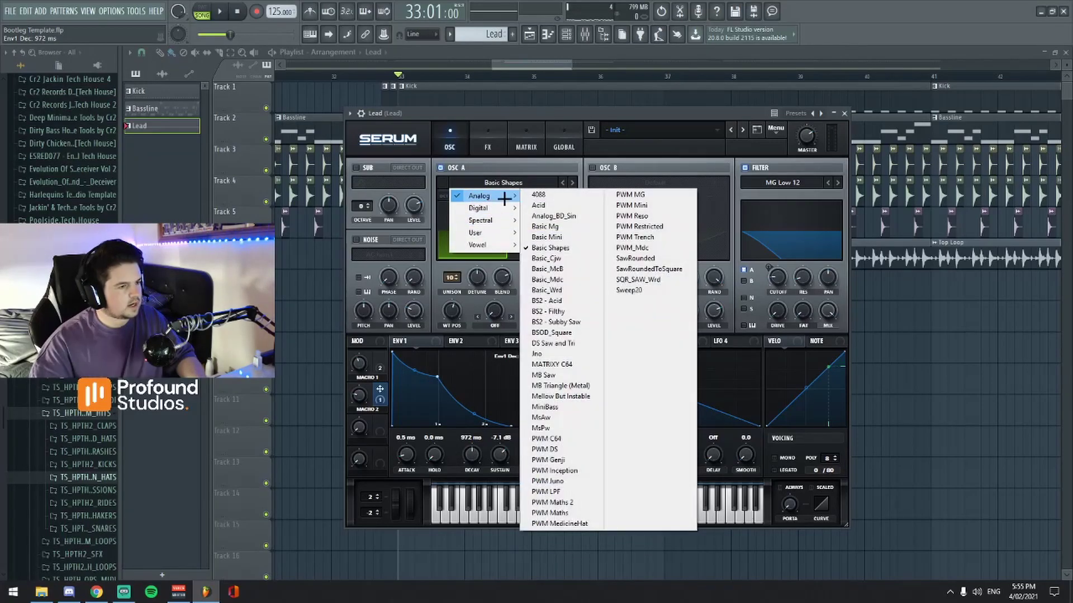
pyautogui.click(564, 248)
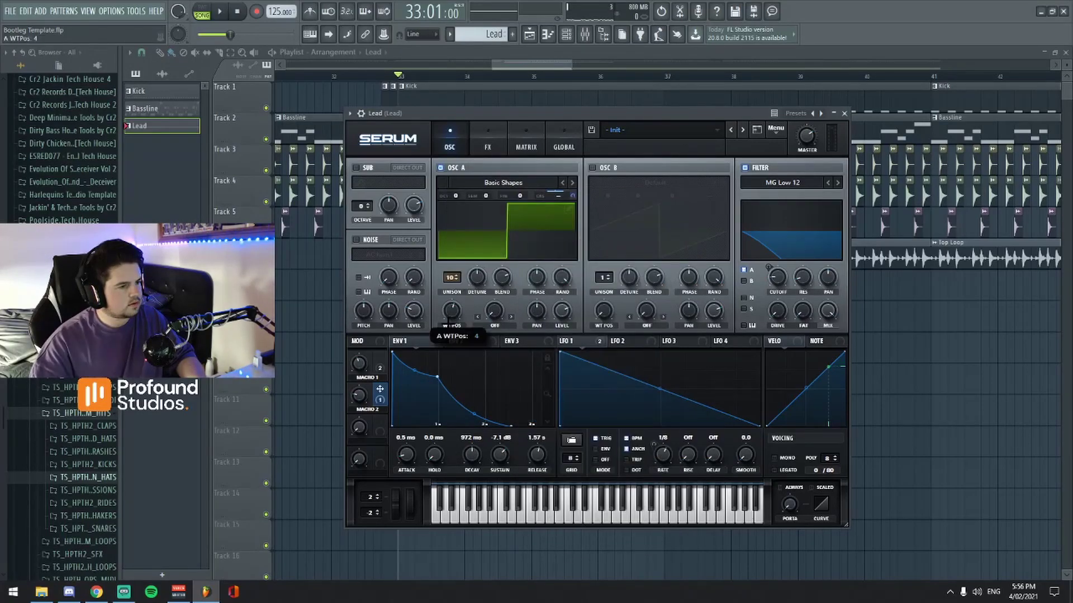
pyautogui.moveTo(451, 311); pyautogui.dragTo(453, 288)
pyautogui.press('space')
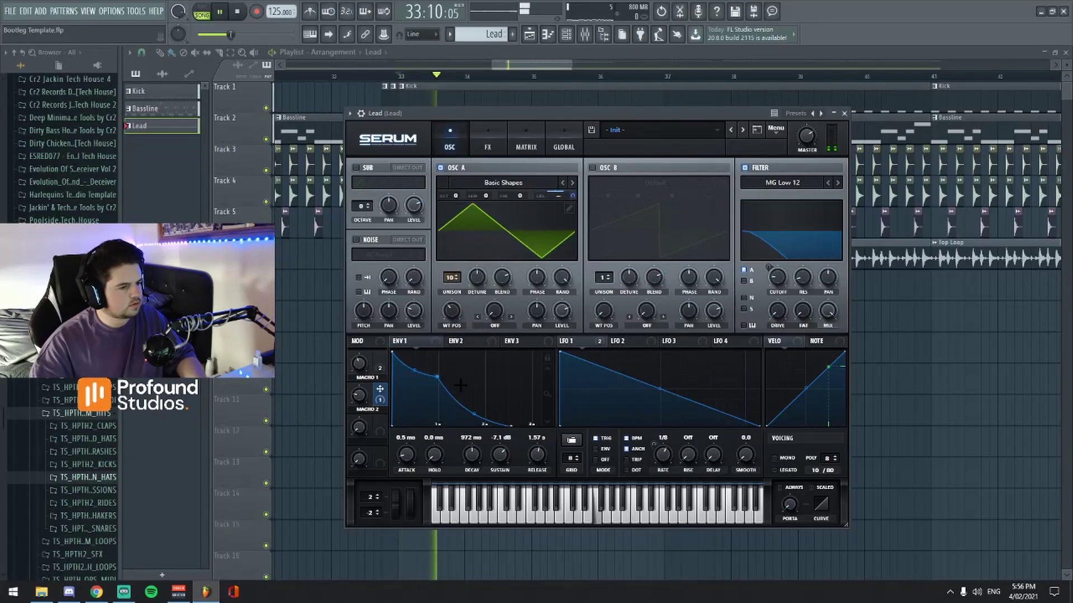
pyautogui.press('space')
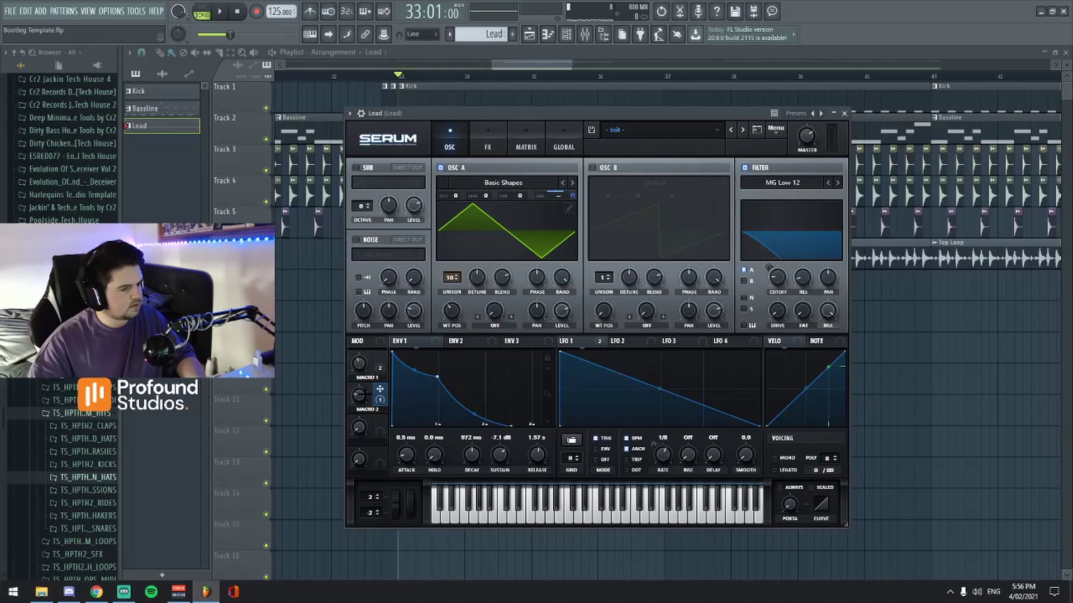
pyautogui.press('space')
pyautogui.press('space')
# Remove all modulation destinations from Macro 2 and Macro 1, and audition the lead
pyautogui.rightClick(381, 399)
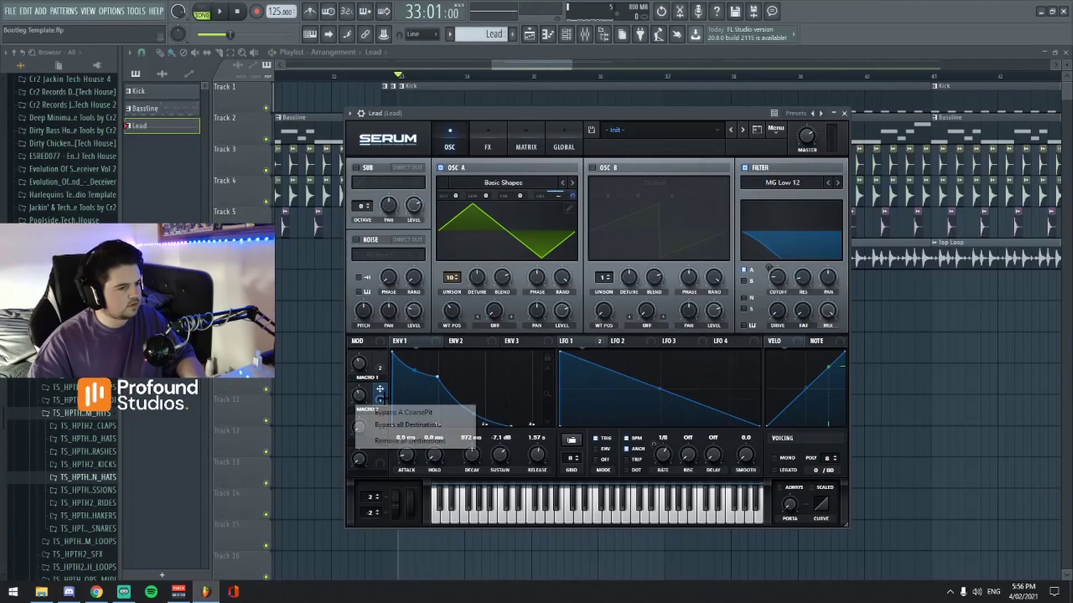
pyautogui.click(410, 441)
pyautogui.rightClick(380, 368)
pyautogui.click(410, 422)
pyautogui.press('space')
pyautogui.press('space')
# Set Envelope 1 to a 1.05 s decay, -9.4 dB sustain and 852 ms release, and LFO 1's rate to 1/32
pyautogui.moveTo(440, 378); pyautogui.dragTo(439, 358)
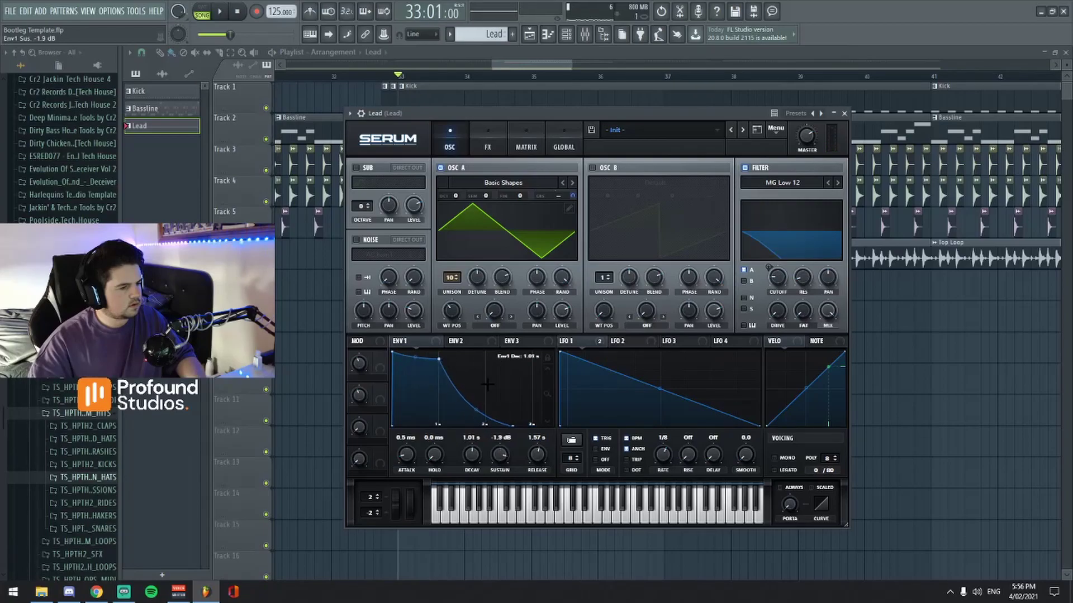
pyautogui.moveTo(506, 432); pyautogui.dragTo(479, 430)
pyautogui.press('space')
pyautogui.moveTo(439, 359); pyautogui.dragTo(441, 383)
pyautogui.press('space')
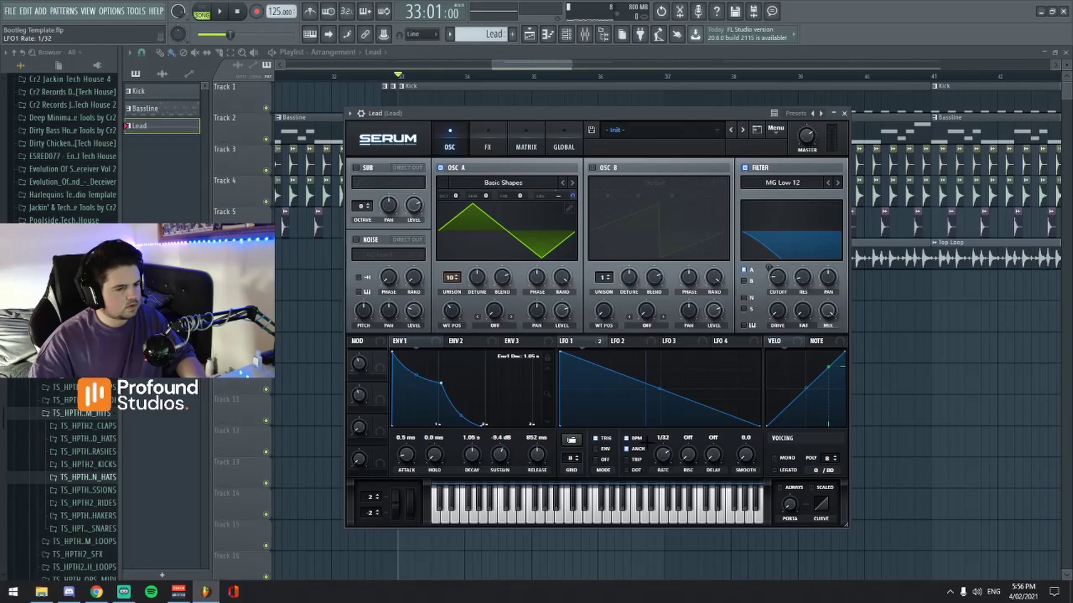
# Set Envelope 1's sustain to 0.0 dB, decay to 895 ms and release to 758 ms during playback
pyautogui.press('space')
pyautogui.moveTo(441, 383); pyautogui.dragTo(432, 336)
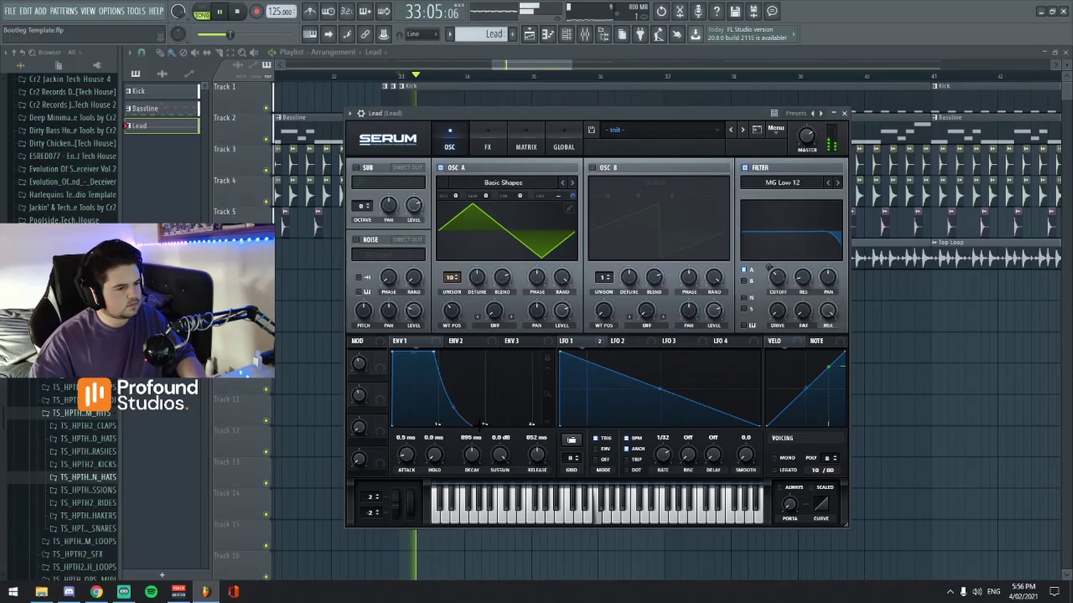
pyautogui.moveTo(481, 424); pyautogui.dragTo(490, 398)
pyautogui.press('space')
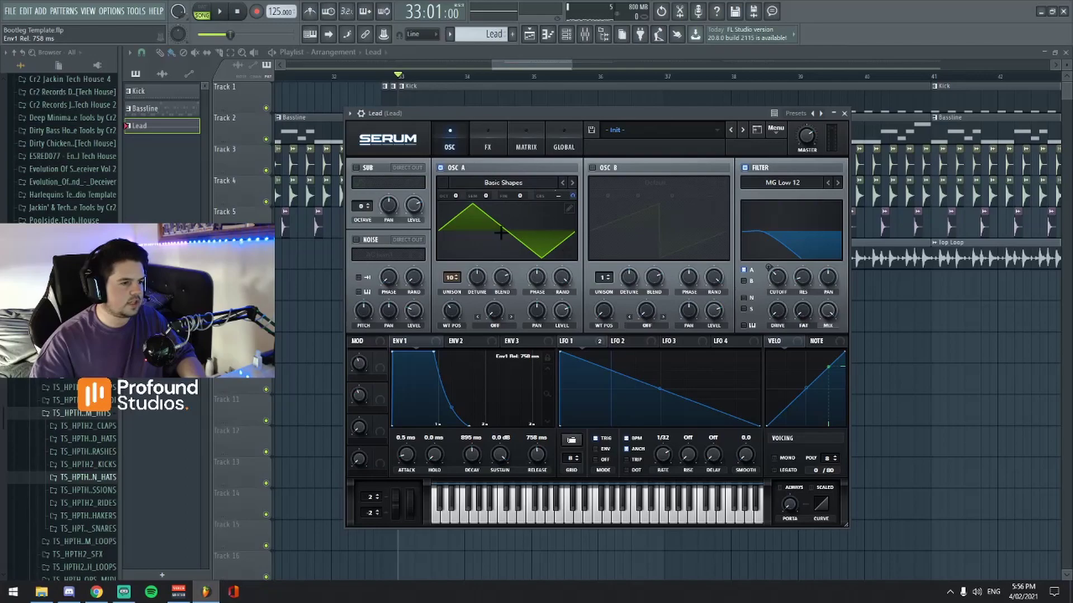
# Set oscillator A's unison to 8 voices and audition the lead
pyautogui.moveTo(453, 278); pyautogui.dragTo(453, 287)
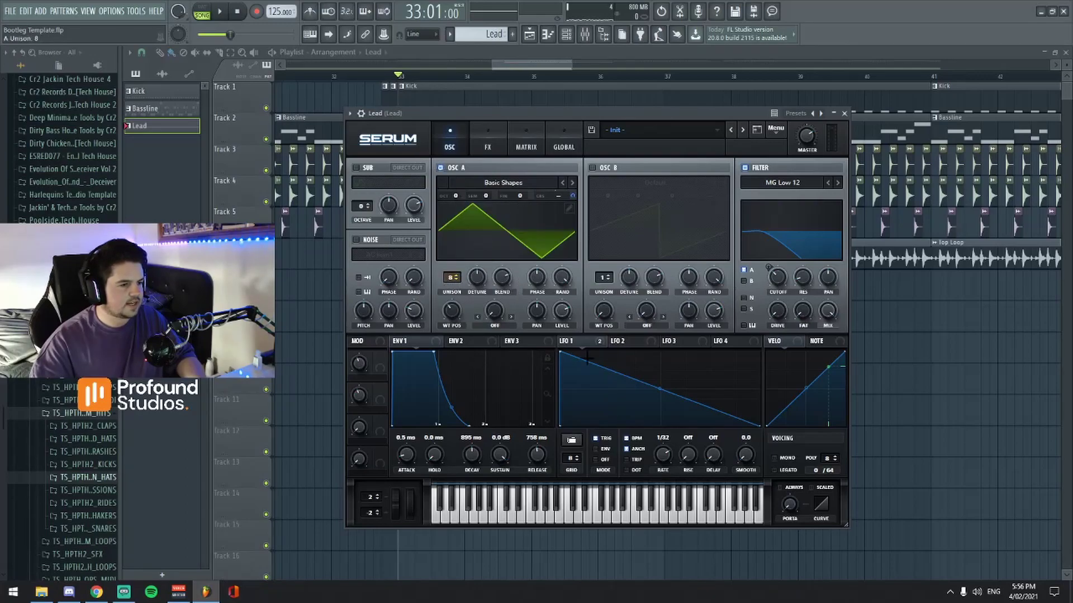
pyautogui.press('space')
pyautogui.press('space')
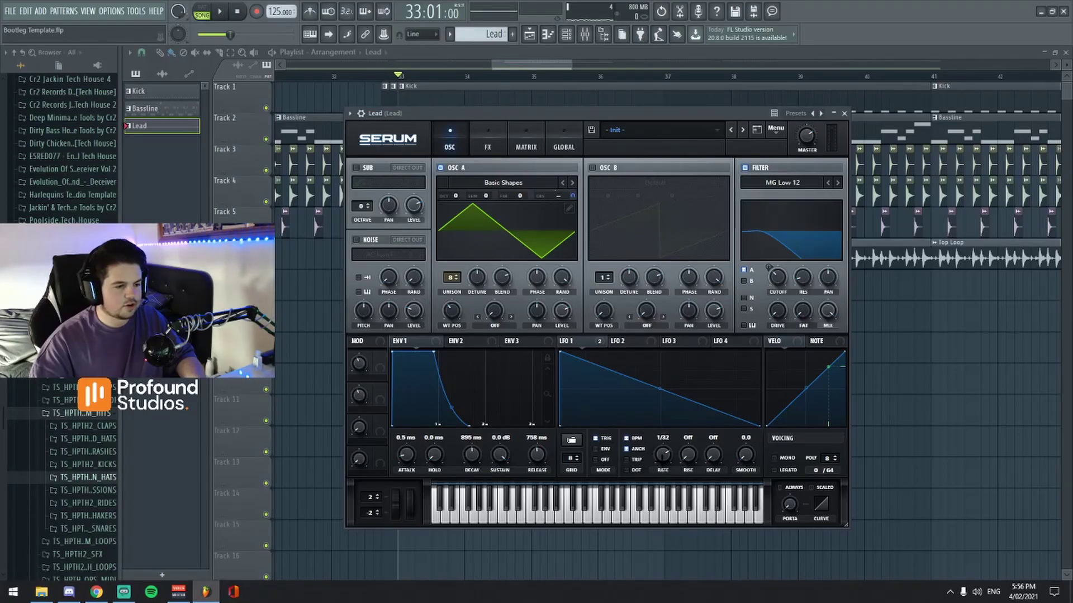
# Turn off LFO 1's BPM sync and raise its rate to 100.0 Hz during playback
pyautogui.press('space')
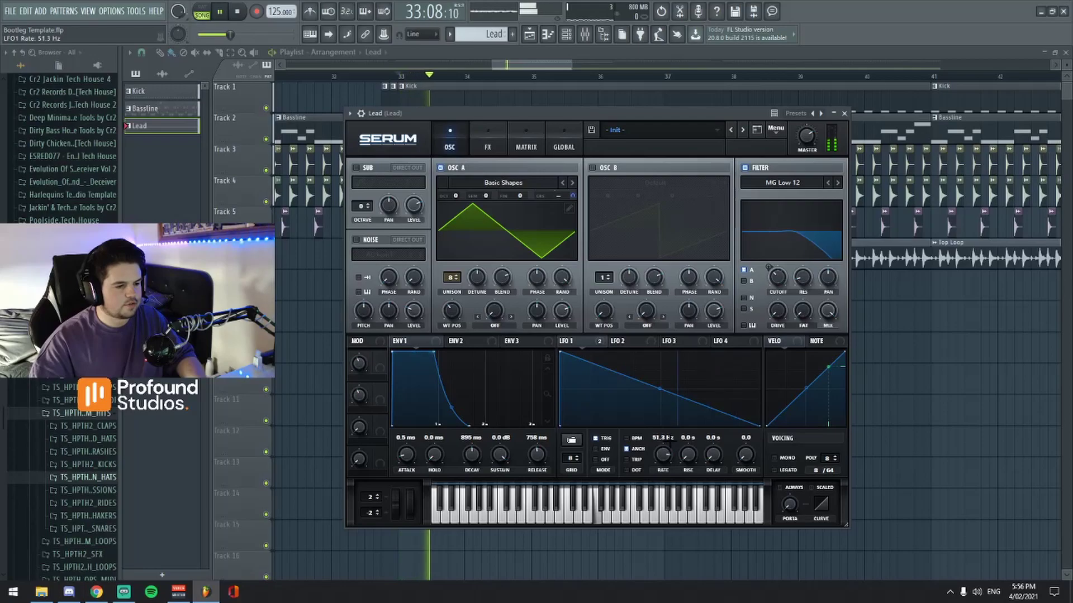
pyautogui.moveTo(662, 456); pyautogui.dragTo(676, 428)
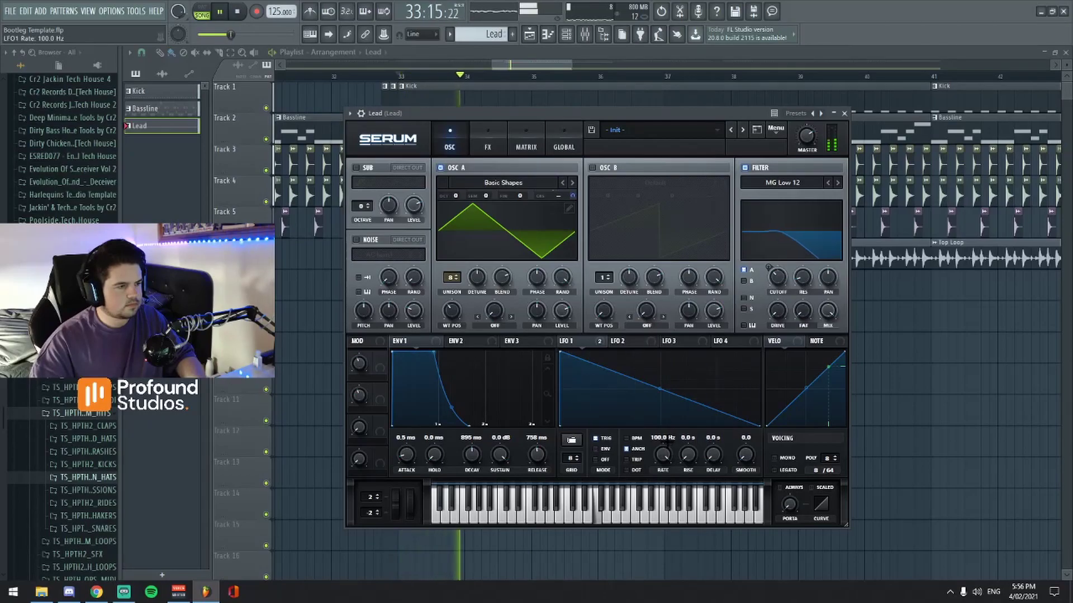
# Shorten the Lead clip in the playlist to one bar, ending at bar 34, and play it back
pyautogui.press('space')
pyautogui.press('Escape')
pyautogui.moveTo(528, 305); pyautogui.dragTo(464, 305)
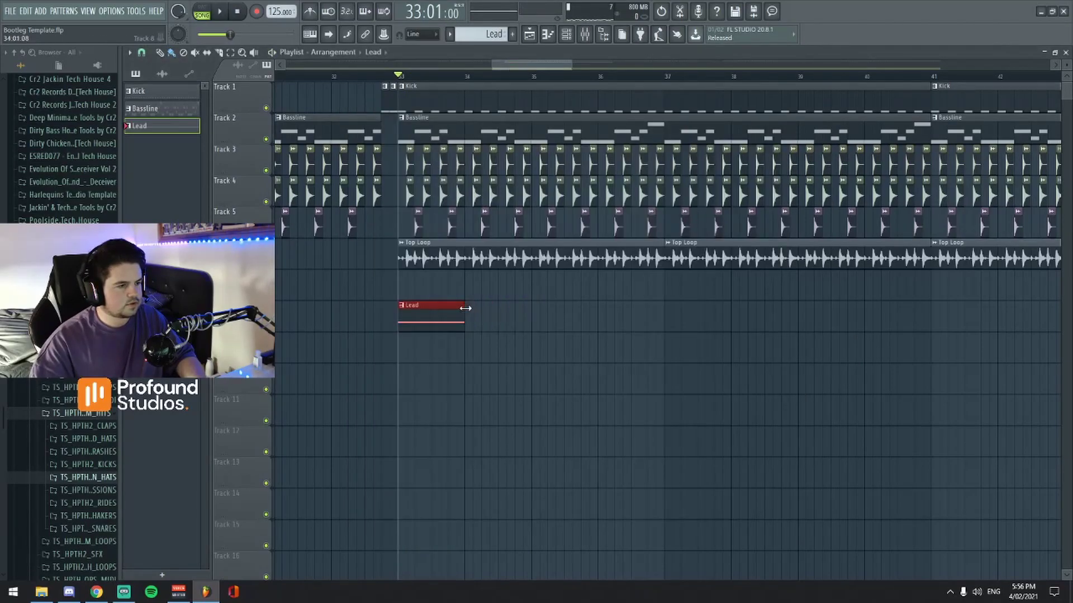
pyautogui.press('space')
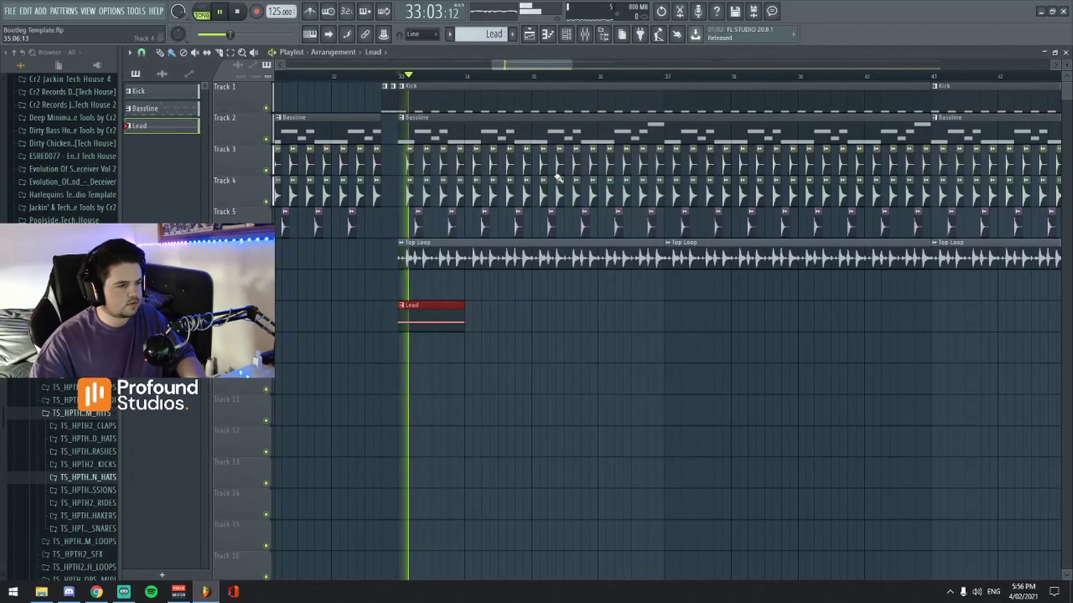
pyautogui.press('space')
# Reopen the Lead channel's synth, set Envelope 1's release to 917 ms with sustain at 0.0 dB, and audition the lead
pyautogui.click(567, 35)
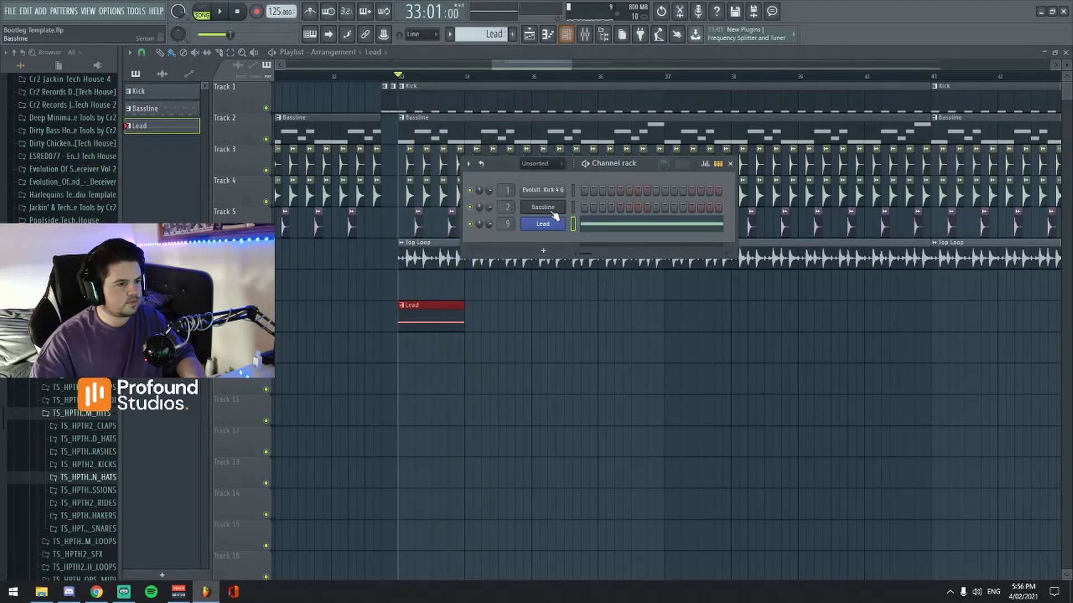
pyautogui.click(542, 224)
pyautogui.moveTo(474, 432); pyautogui.dragTo(450, 427)
pyautogui.press('space')
pyautogui.moveTo(499, 456); pyautogui.dragTo(496, 488)
pyautogui.moveTo(433, 378); pyautogui.dragTo(434, 353)
pyautogui.press('space')
pyautogui.moveTo(452, 426); pyautogui.dragTo(477, 426)
pyautogui.press('space')
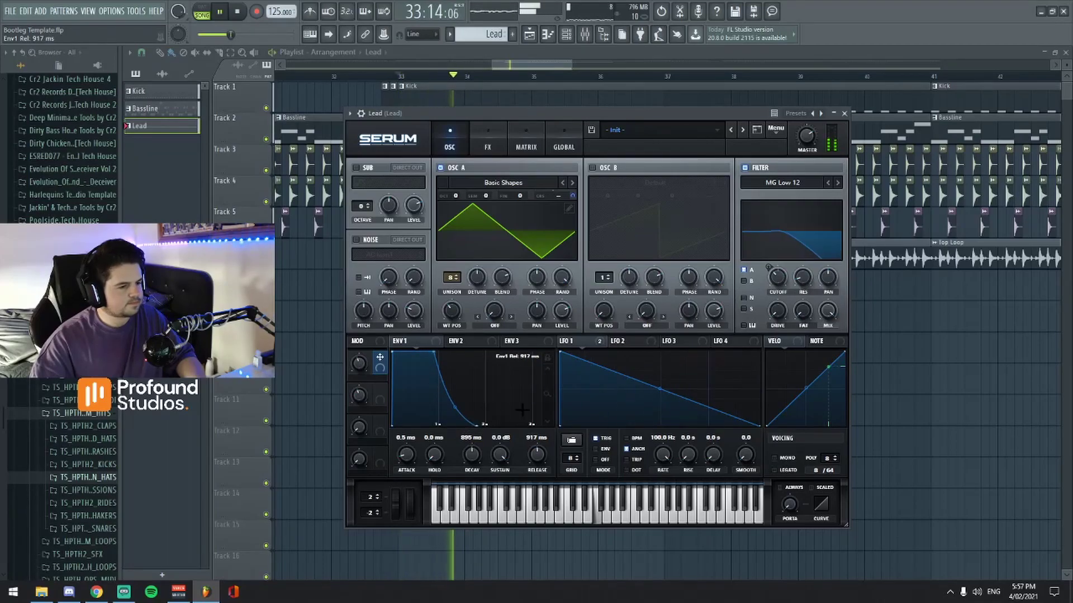
pyautogui.press('space')
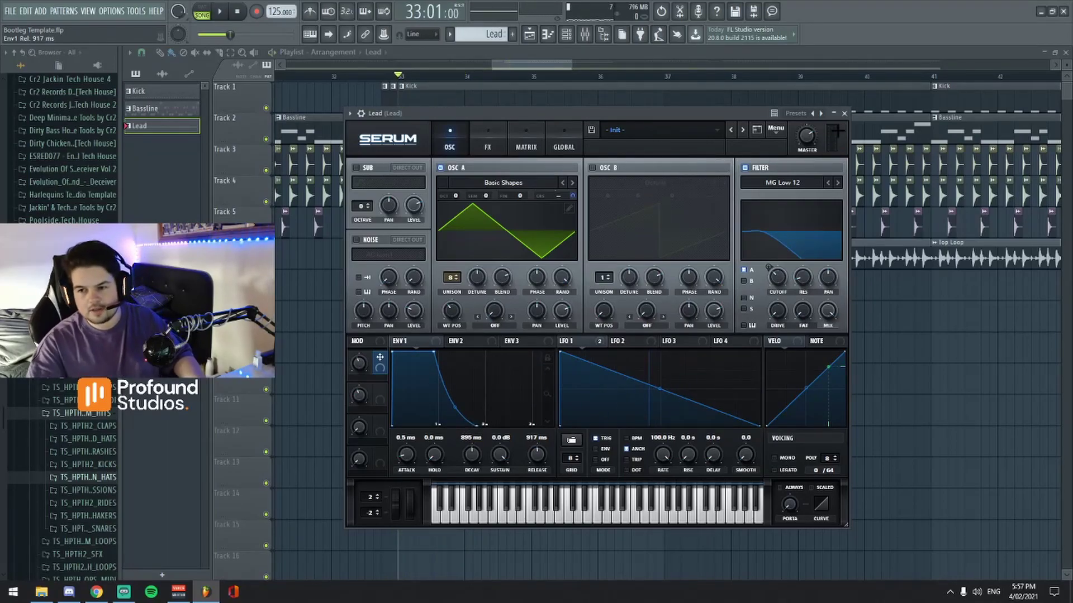
pyautogui.moveTo(568, 110)
pyautogui.mouseDown()
pyautogui.moveTo(602, 106)
pyautogui.moveTo(560, 111)
pyautogui.moveTo(564, 89)
pyautogui.moveTo(572, 93)
pyautogui.mouseUp()
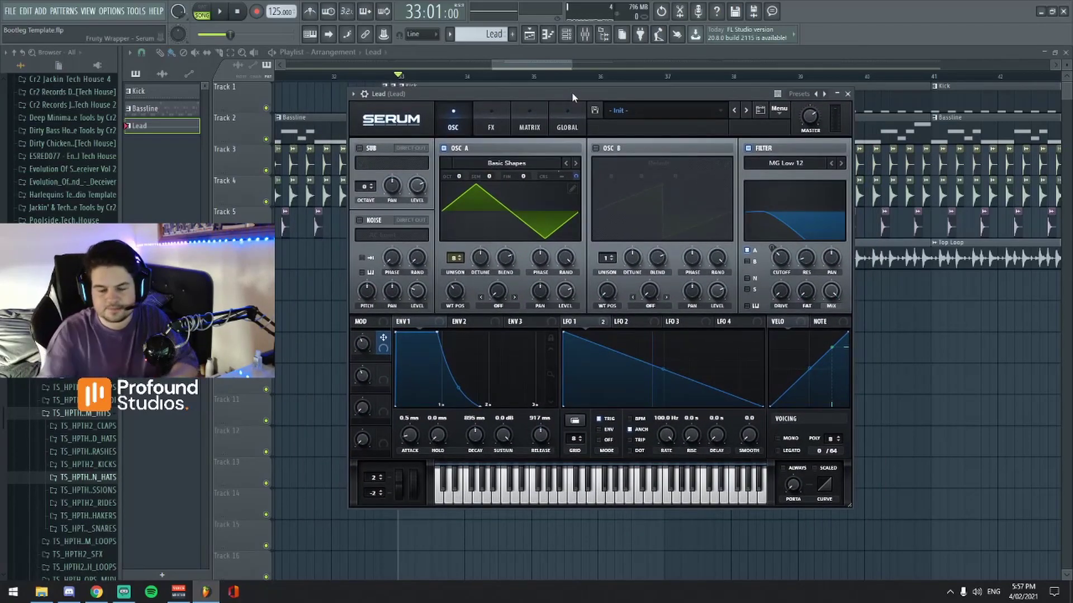